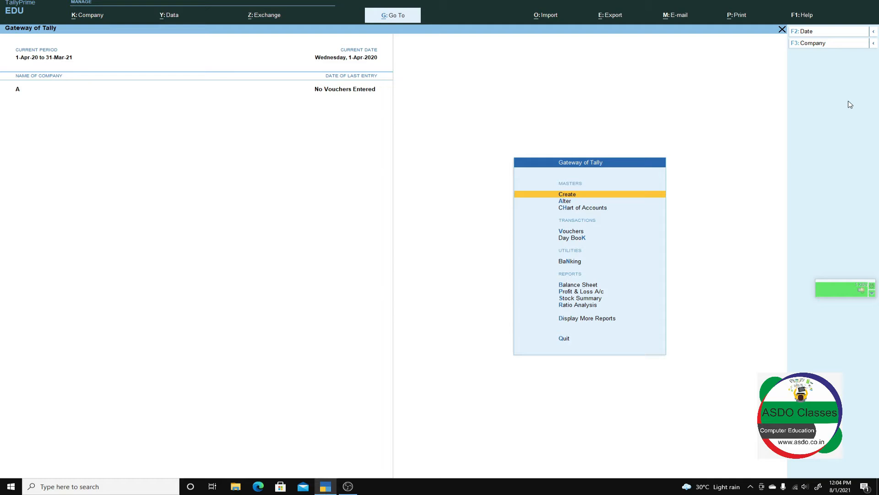
# - Create a new company named Fashion Maker, keep the same mailing name, and fill in its address line
pyautogui.hotkey('alt', 'k')
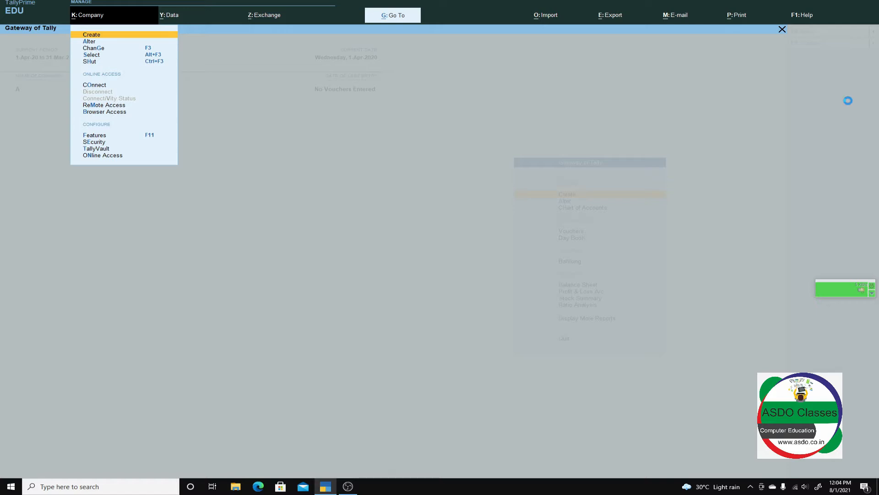
pyautogui.press('Return')
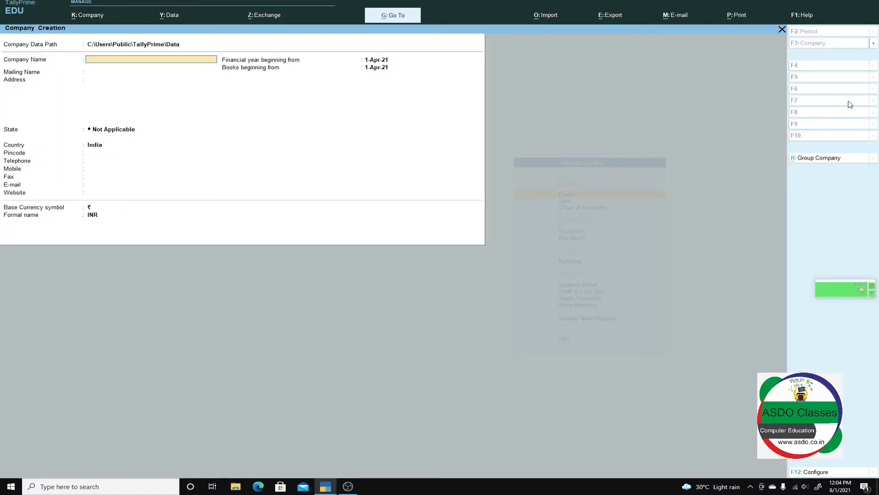
pyautogui.write('Fashion Ma')
pyautogui.press('Return')
pyautogui.press('Return')
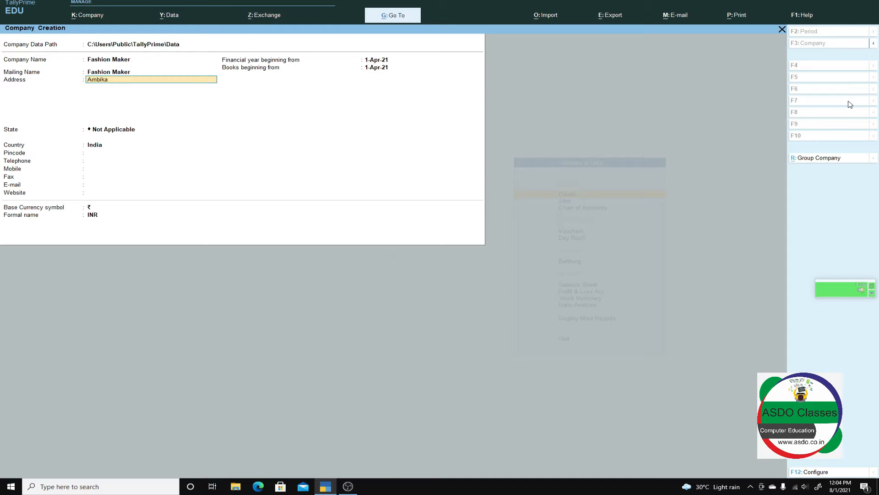
pyautogui.press('Return')
pyautogui.press('Return')
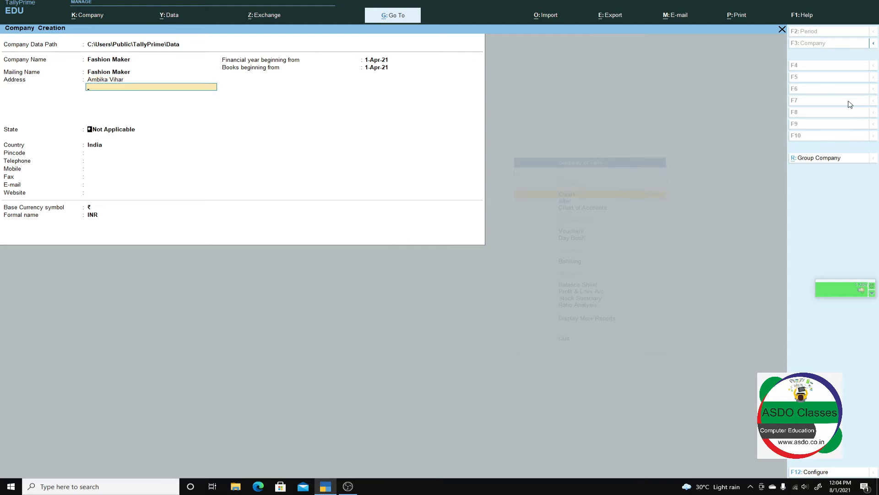
# - Set the company's state to Uttarakhand, keep India as the country, and fill in its pincode
pyautogui.write('Utta')
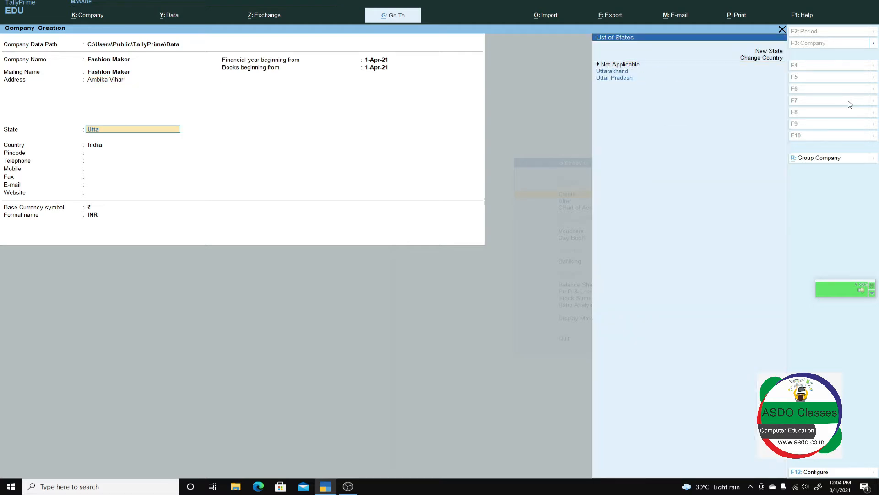
pyautogui.press('Return')
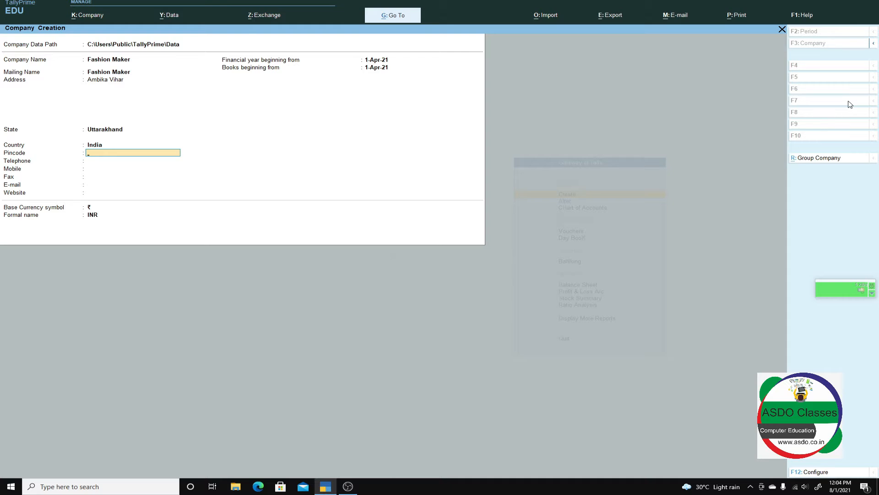
pyautogui.write('263139')
pyautogui.press('Return')
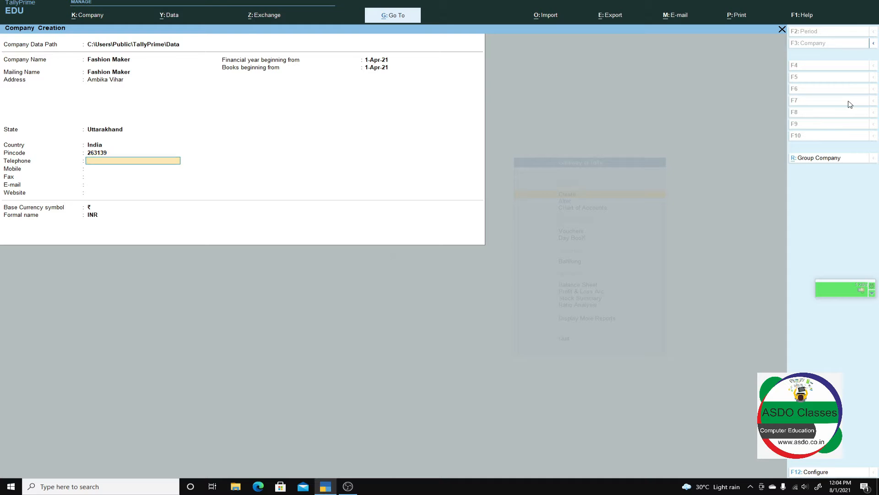
# - Leave the contact fields blank, set the financial year and books to begin from 1-Apr-20, and save the company
pyautogui.press('Return')
pyautogui.press('Return')
pyautogui.press('Return')
pyautogui.press('Return')
pyautogui.press('Return')
pyautogui.press('Return')
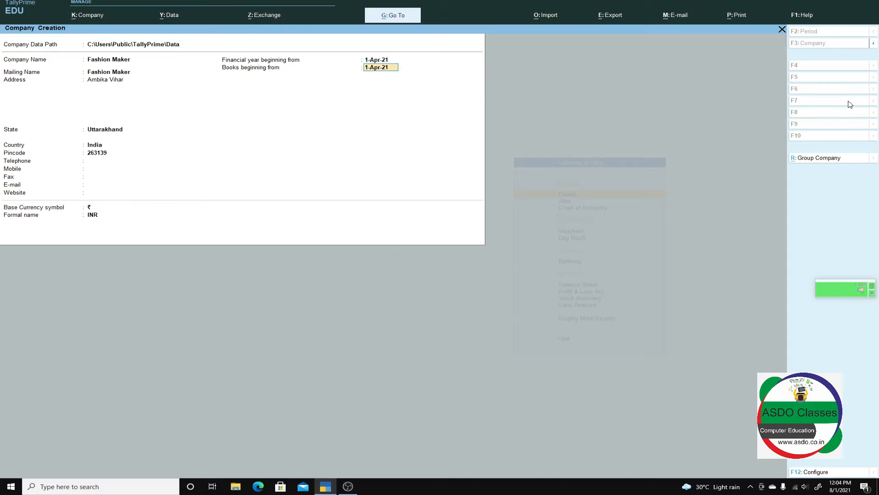
pyautogui.press('Return')
pyautogui.press('Return')
pyautogui.press('Return')
pyautogui.press('Return')
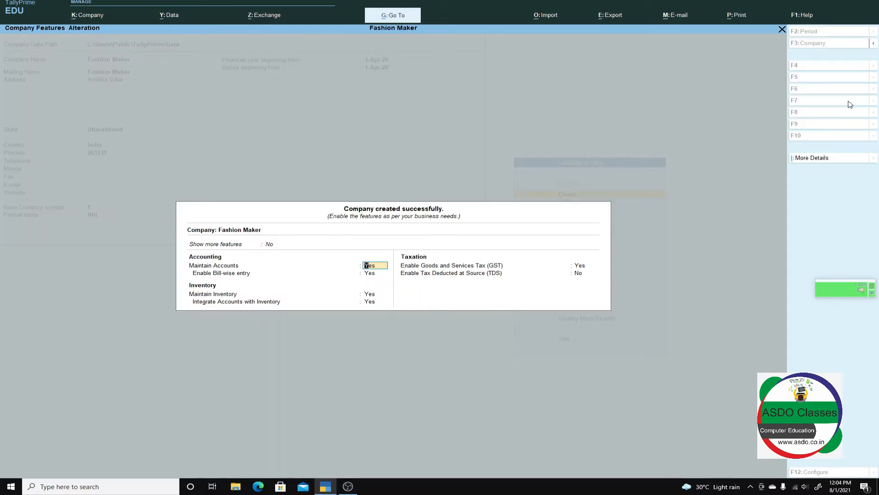
# - Keep the accounting and inventory features on and enable Goods and Services Tax for the company
pyautogui.press('Return')
pyautogui.press('Return')
pyautogui.press('Return')
pyautogui.press('Return')
pyautogui.press('Return')
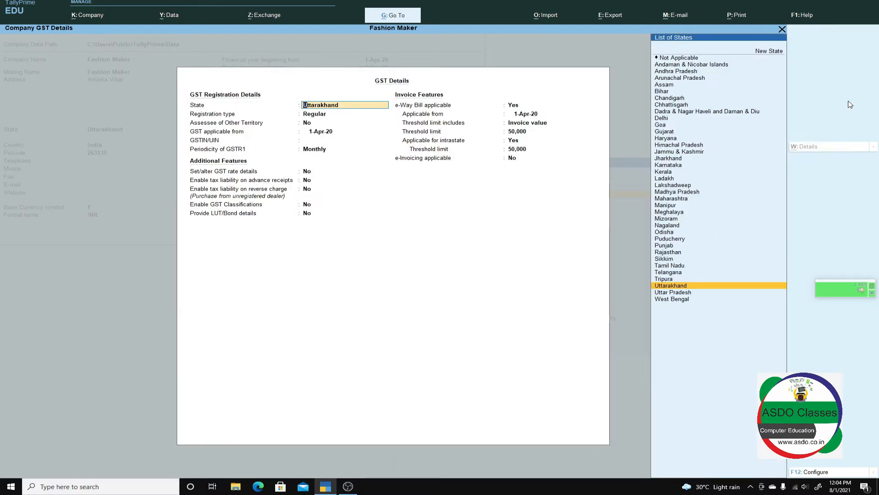
# - Register the company for GST as Regular from 1-Apr-20, enter its GSTIN, and keep GSTR1 periodicity Monthly
pyautogui.press('Return')
pyautogui.press('Return')
pyautogui.press('Return')
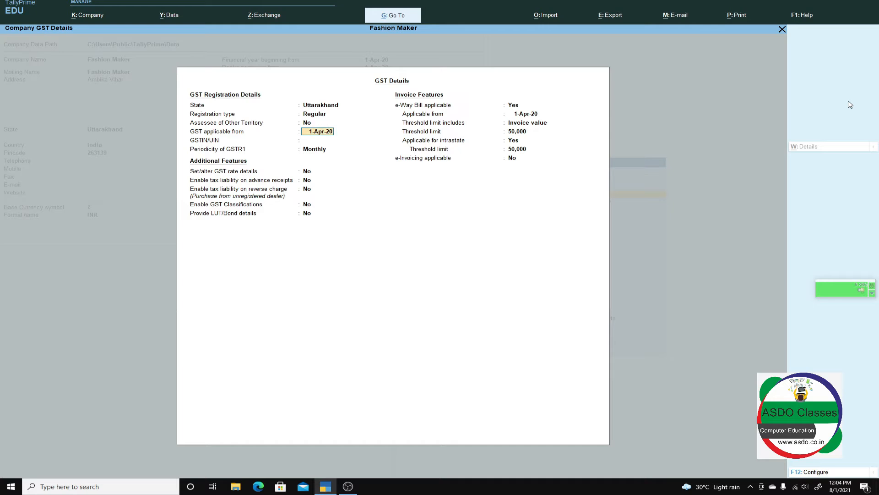
pyautogui.press('Return')
pyautogui.write('1234')
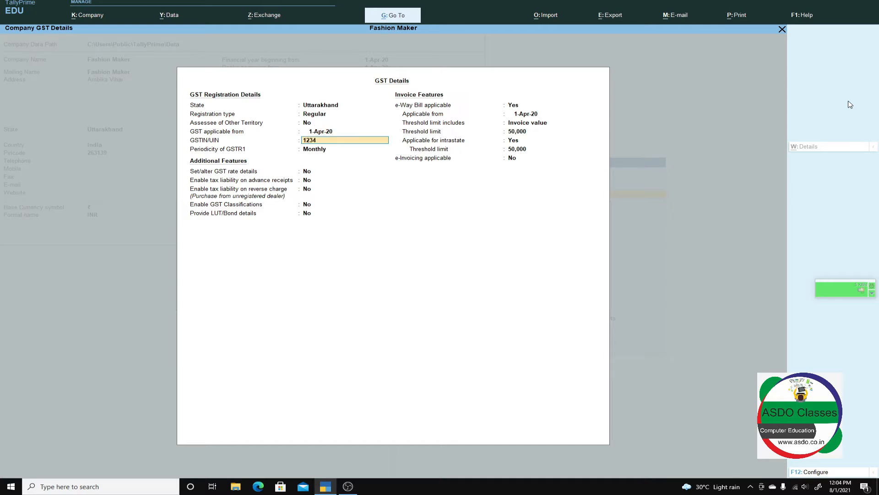
pyautogui.write('4SERFDSGSF')
pyautogui.press('Return')
pyautogui.press('Return')
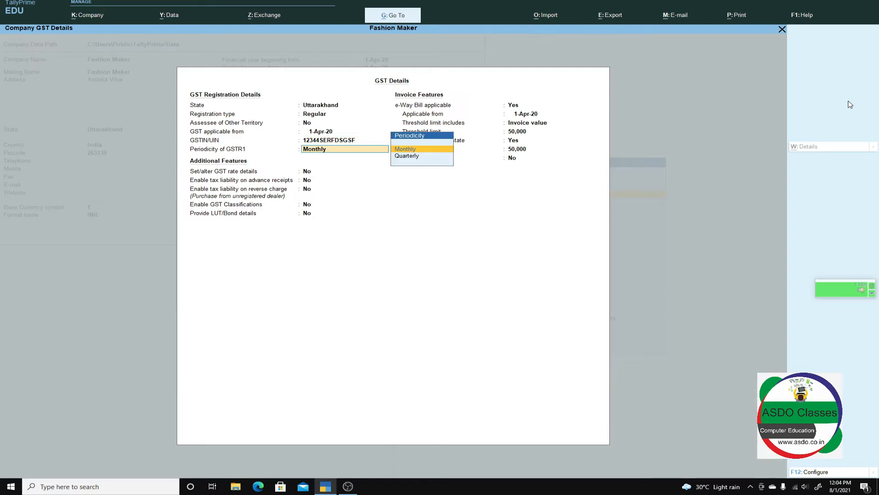
pyautogui.press('Return')
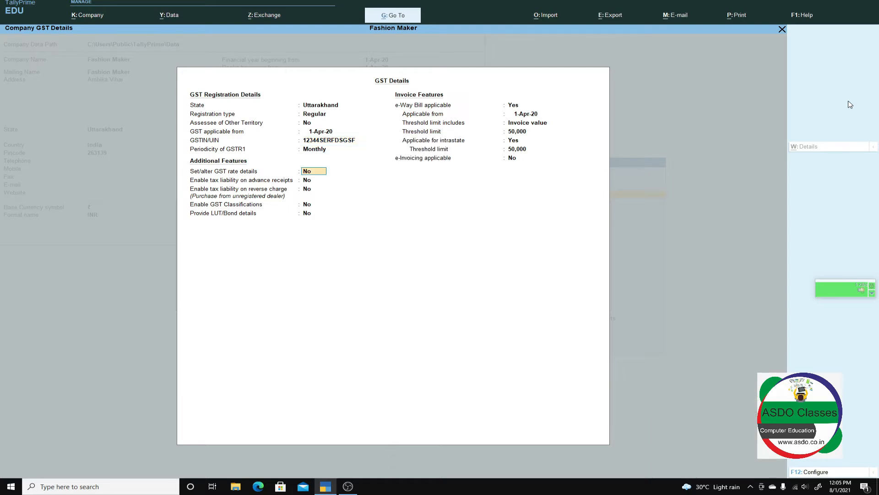
# - Enable setting of GST rate details and enter Cloth as the description with HSN/SAC 1234
pyautogui.press('y')
pyautogui.press('Return')
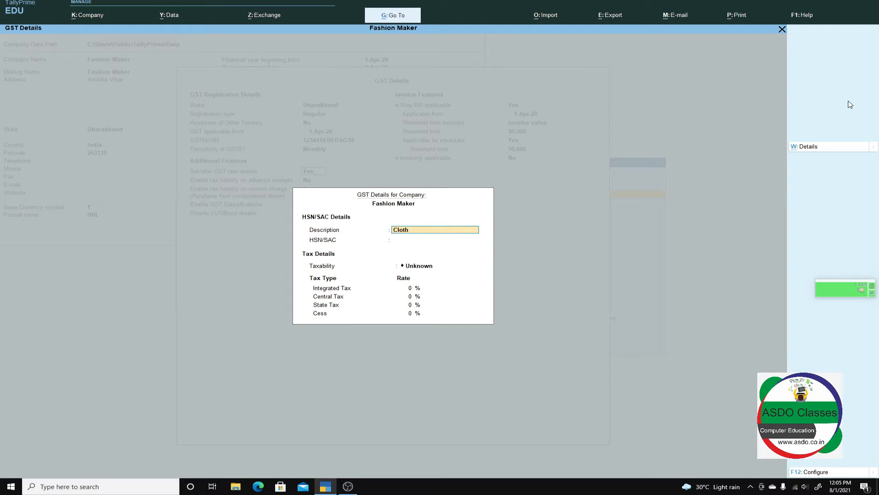
pyautogui.write('Cloth')
pyautogui.press('Return')
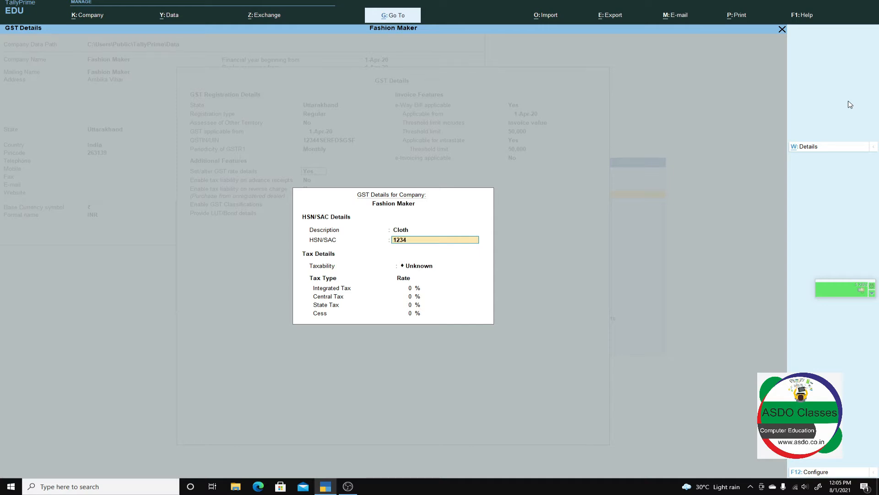
pyautogui.press('Return')
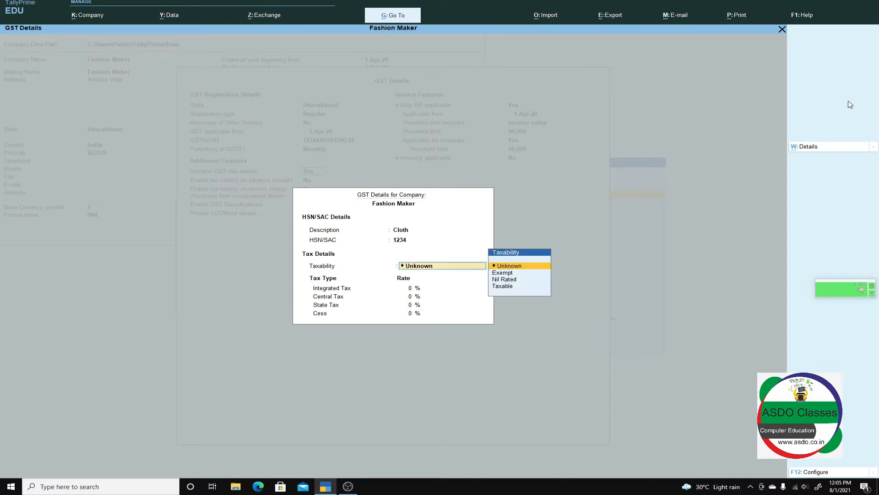
# - Set the company's GST taxability to Taxable with an integrated tax rate of 12%
pyautogui.press('Down')
pyautogui.press('Down')
pyautogui.press('Down')
pyautogui.press('Return')
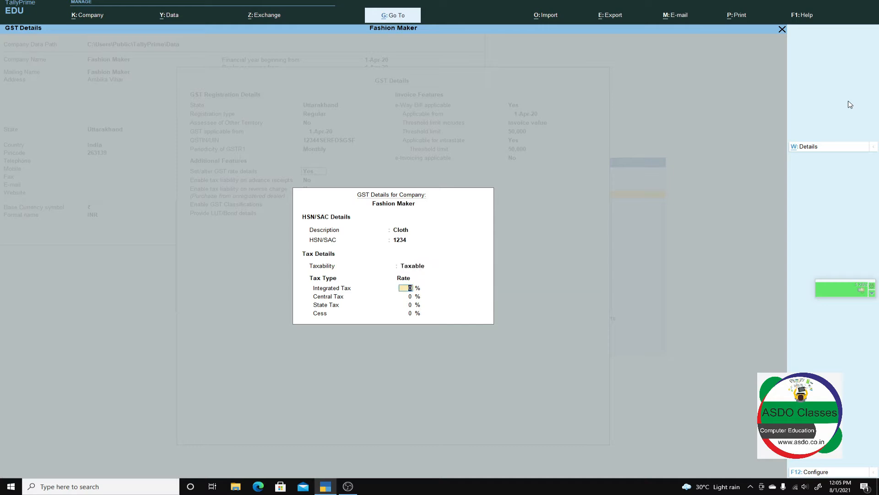
pyautogui.write('12')
pyautogui.press('Return')
# - Review the GST rate configuration options for HSN/SAC, reverse charge, input credit, valuation type and tax types
pyautogui.press('F12')
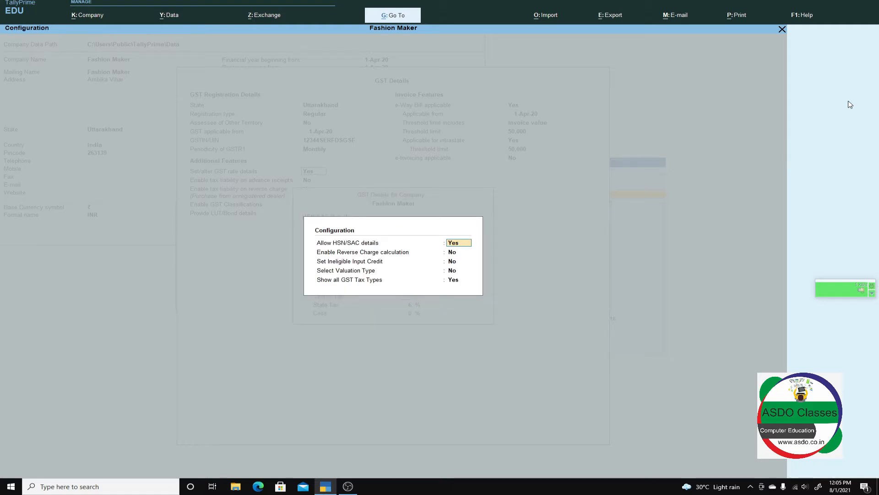
pyautogui.press('Return')
pyautogui.press('Return')
pyautogui.press('Return')
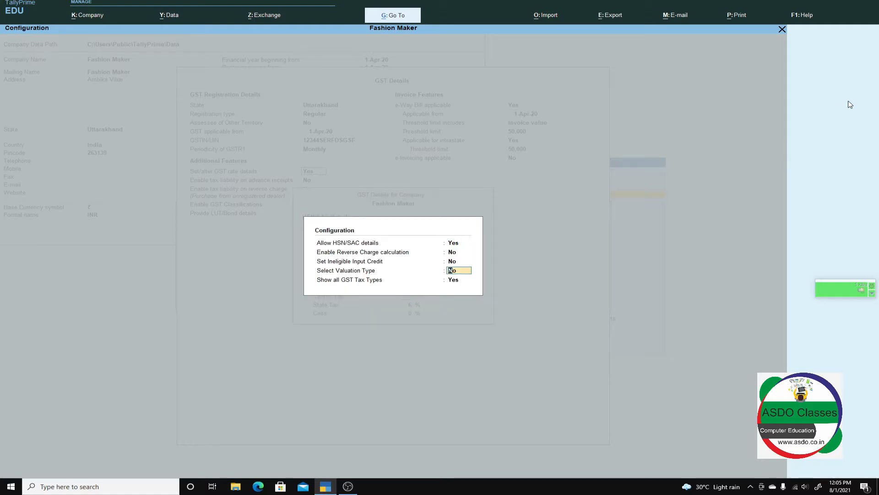
pyautogui.press('Return')
pyautogui.press('Return')
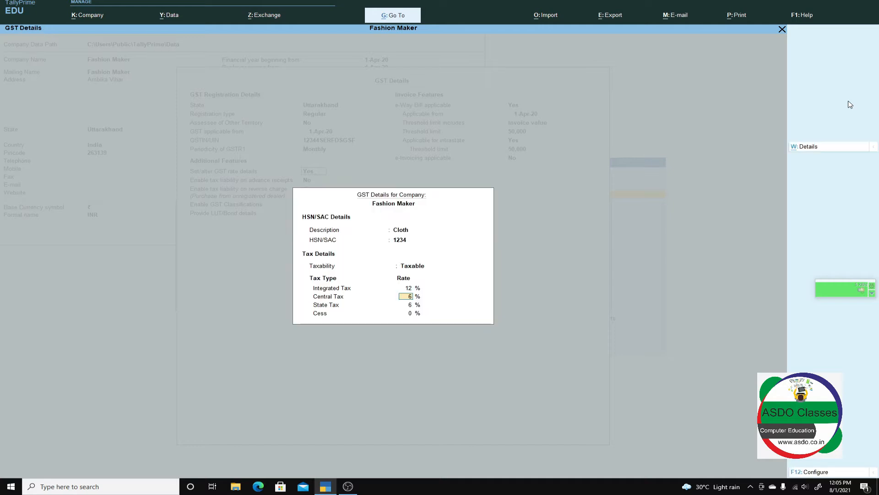
# - Accept 6% central tax, 6% state tax and 0% cess to finish the company's GST rate details
pyautogui.press('Return')
pyautogui.press('Return')
pyautogui.press('Return')
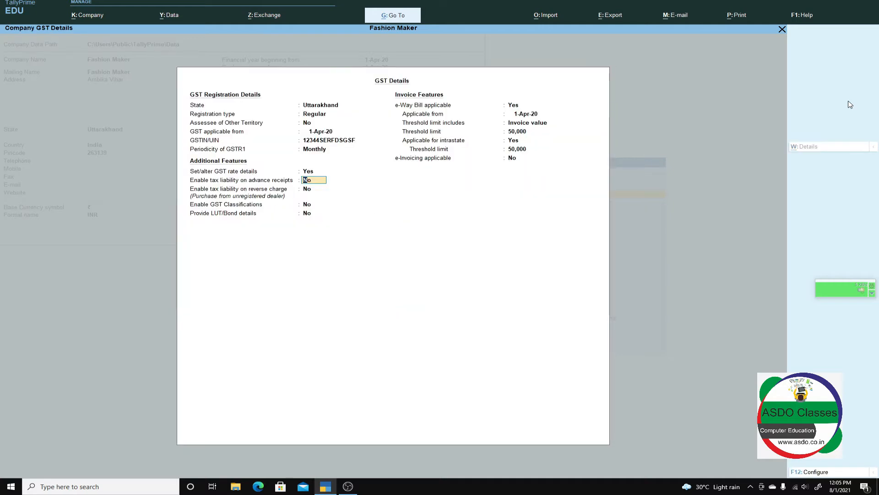
# - Keep the remaining GST and e-Way Bill settings at their defaults and save the company features
pyautogui.press('Return')
pyautogui.press('Return')
pyautogui.press('Return')
pyautogui.press('Return')
pyautogui.press('Return')
pyautogui.press('Return')
pyautogui.press('Return')
pyautogui.press('Return')
pyautogui.press('Return')
pyautogui.press('Return')
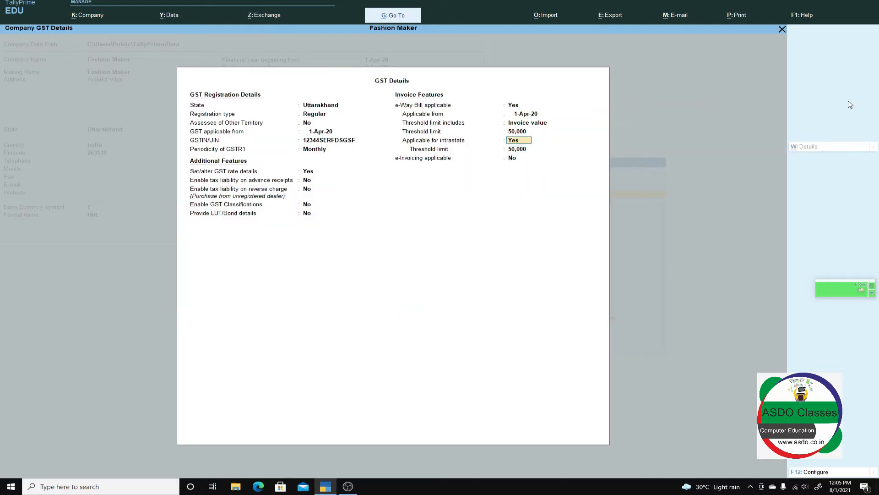
pyautogui.press('Return')
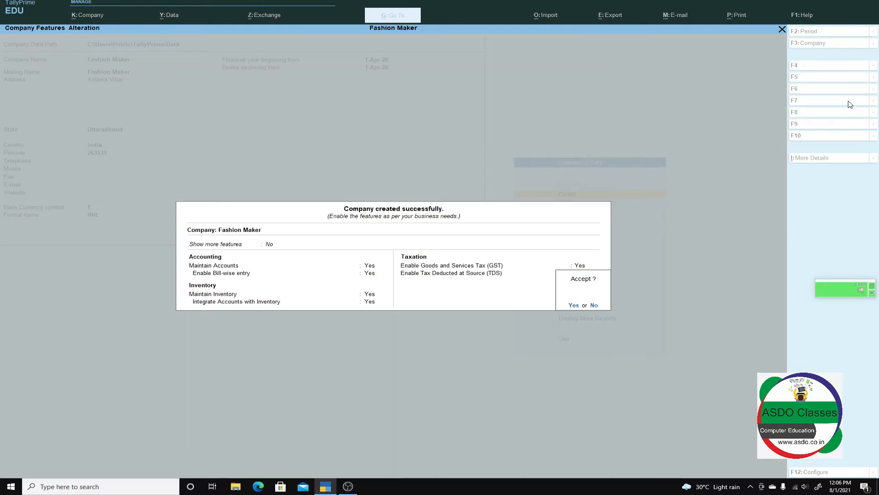
pyautogui.press('Return')
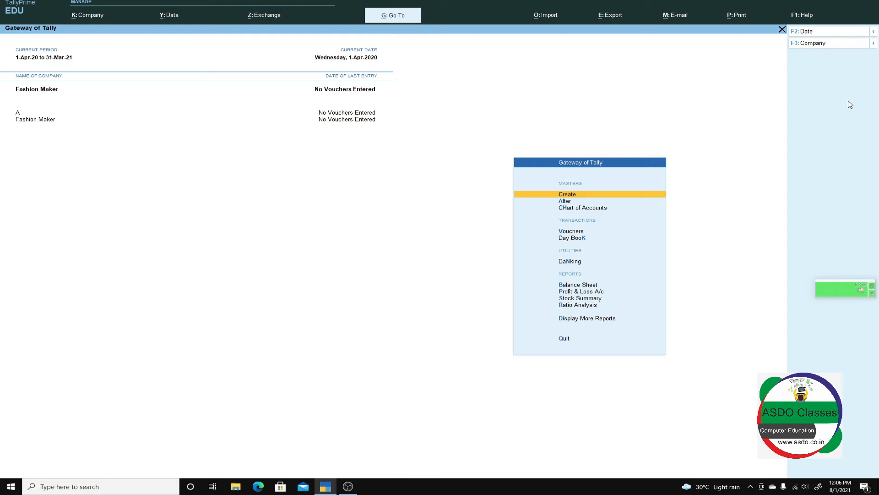
# - Create a stock group named Shirt under Primary, leaving quantity addition and GST details set to No
pyautogui.press('Return')
pyautogui.press('Down')
pyautogui.press('Down')
pyautogui.press('Down')
pyautogui.press('Down')
pyautogui.press('Down')
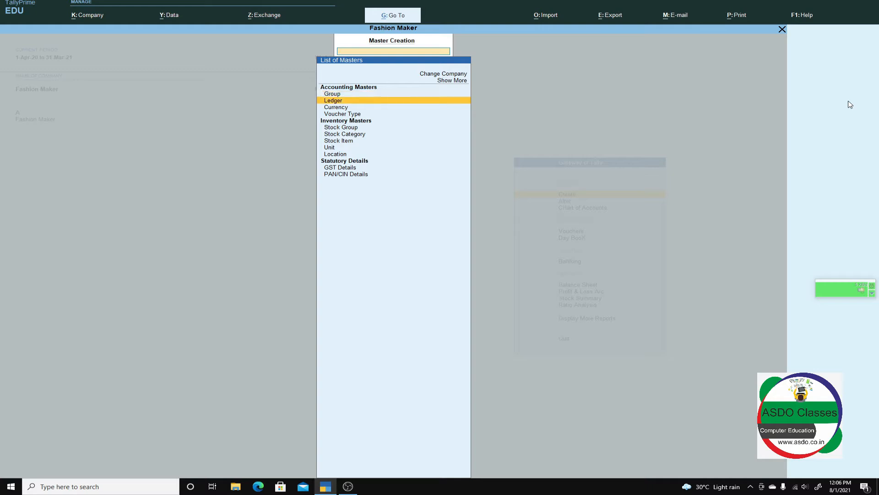
pyautogui.press('Return')
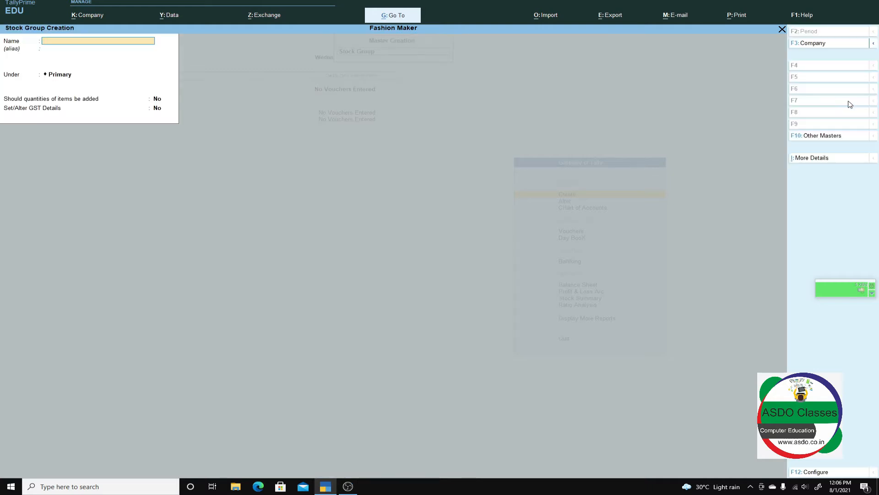
pyautogui.write('Shi')
pyautogui.press('Return')
pyautogui.press('Return')
pyautogui.press('Return')
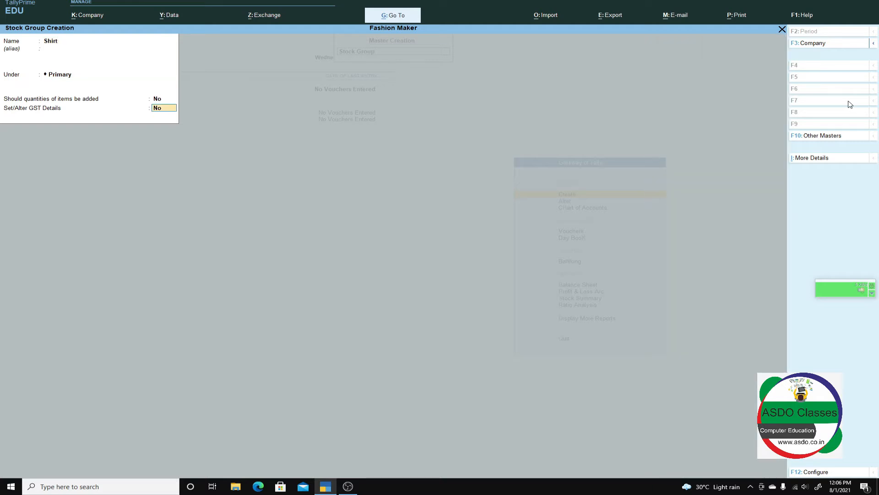
pyautogui.press('Return')
pyautogui.press('Return')
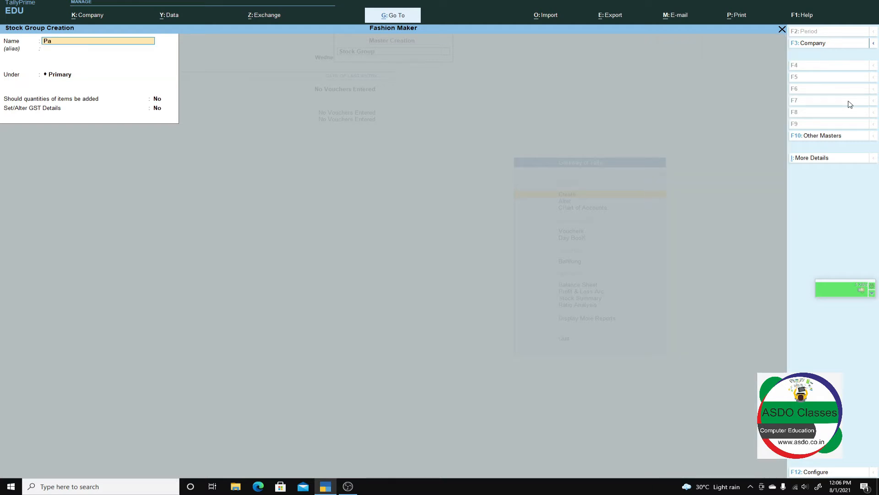
# - Create a second stock group under Primary with a name starting with "Pa", keeping the default settings
pyautogui.press('Return')
pyautogui.press('Return')
pyautogui.press('Return')
pyautogui.press('Return')
pyautogui.press('Return')
# - Create a stock group named Coat under Primary and exit stock group creation
pyautogui.write('Co')
pyautogui.press('Return')
pyautogui.press('Return')
pyautogui.press('Return')
pyautogui.press('Return')
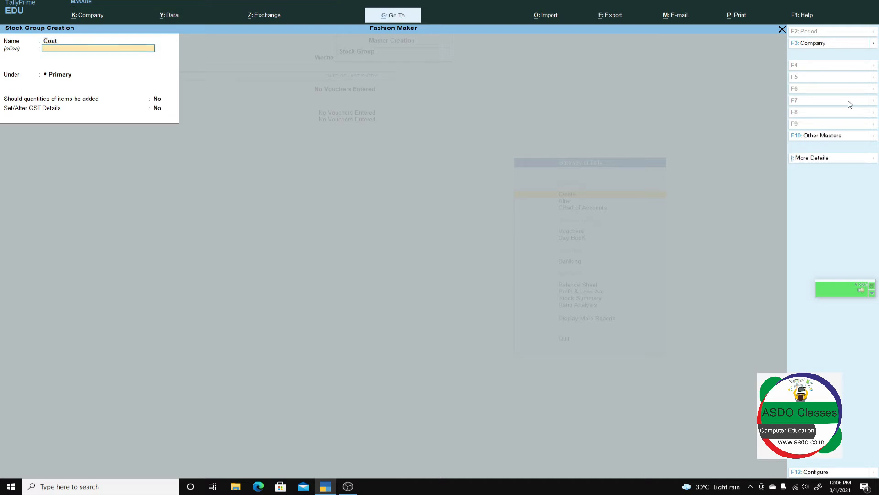
pyautogui.press('Return')
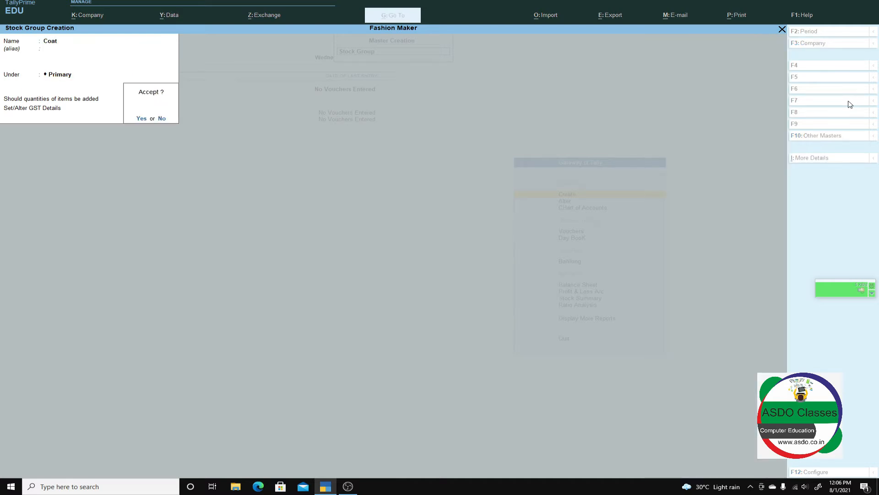
pyautogui.press('Return')
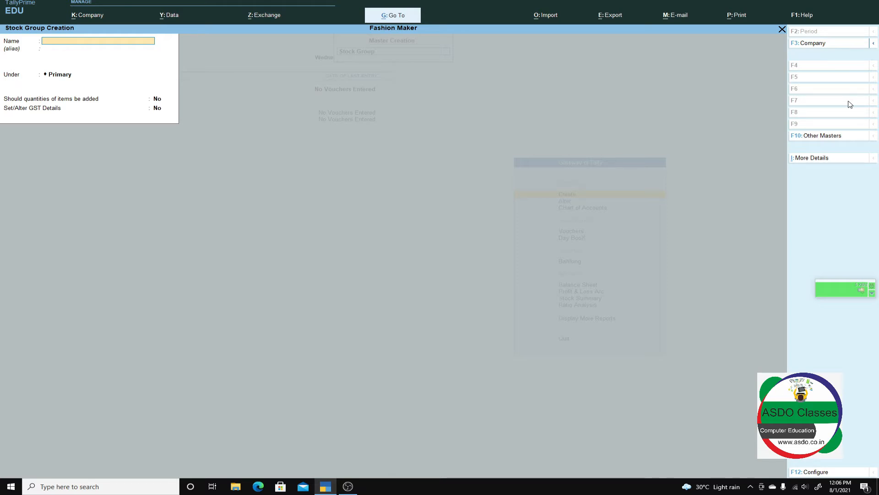
pyautogui.press('Escape')
pyautogui.press('Return')
pyautogui.press('Escape')
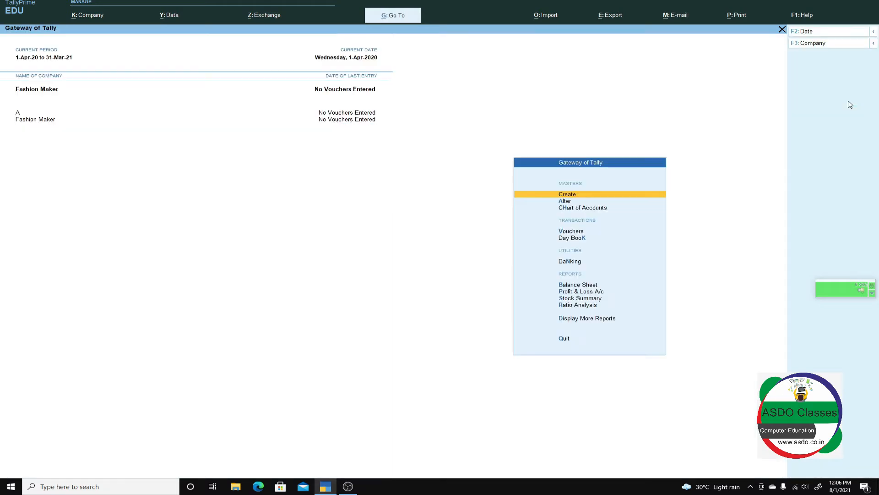
# - Start a new stock item and name it John Palyer Shirt, leaving the alias blank
pyautogui.press('Return')
pyautogui.press('Down')
pyautogui.press('Down')
pyautogui.press('Down')
pyautogui.press('Down')
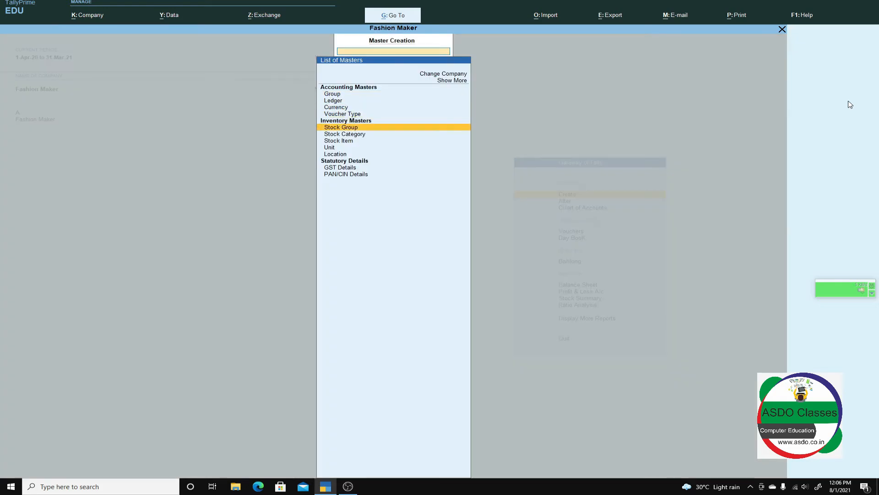
pyautogui.press('Down')
pyautogui.press('Down')
pyautogui.press('Return')
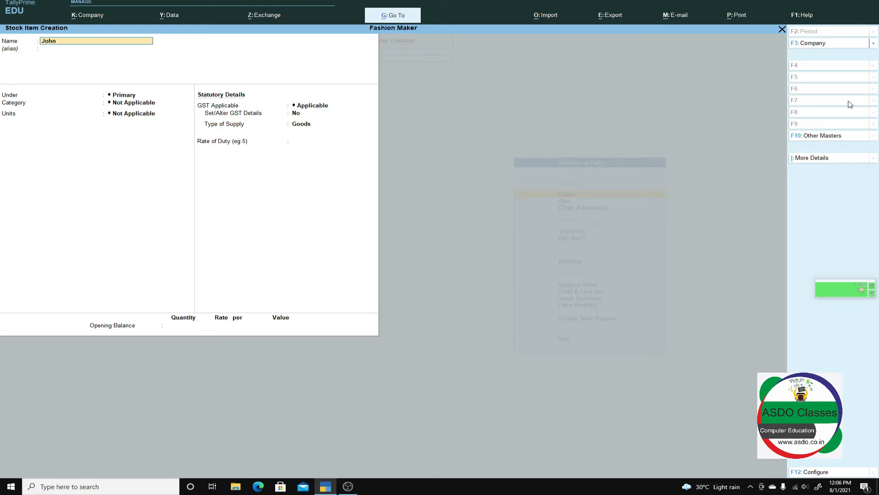
pyautogui.write('John Palyer Shirt')
pyautogui.press('Return')
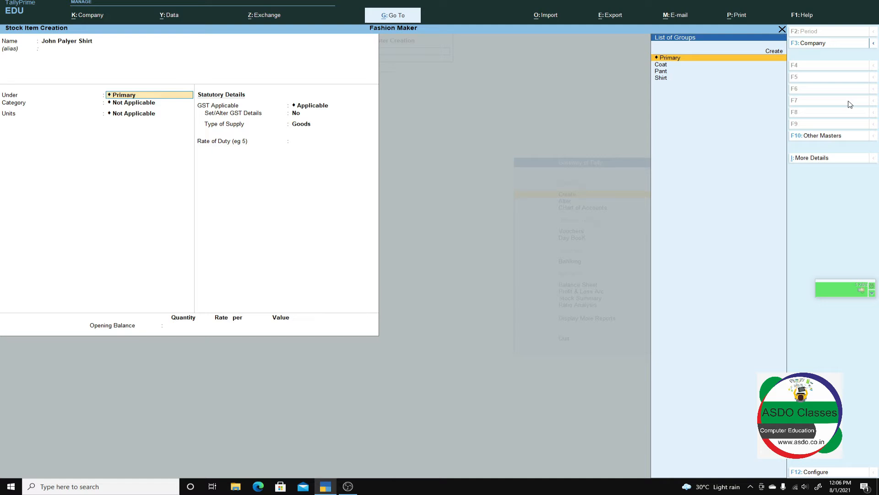
# - Place the John Palyer Shirt item under the Shirt group and leave its category as Not Applicable
pyautogui.press('Down')
pyautogui.press('Down')
pyautogui.press('Down')
pyautogui.press('Return')
pyautogui.press('Return')
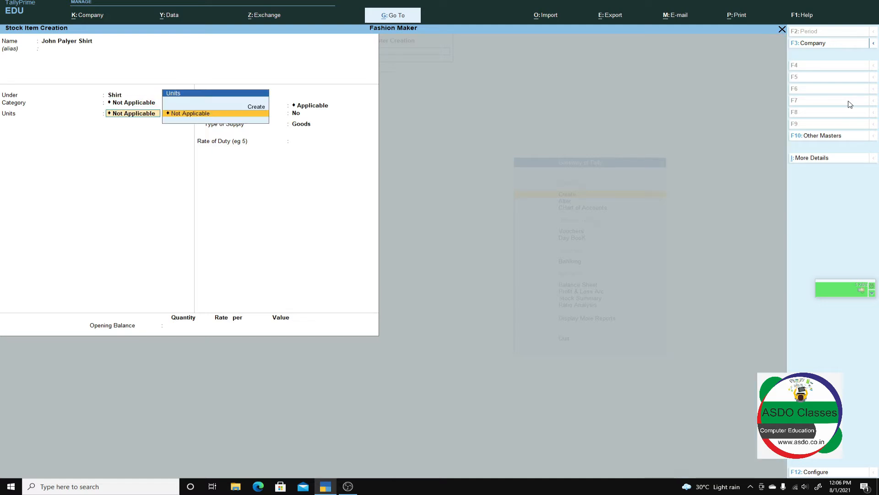
# - Create and assign a simple unit with symbol pc, formal name Pic, quantity code PCS-PIECES and 0 decimal places
pyautogui.hotkey('alt', 'c')
pyautogui.write('p')
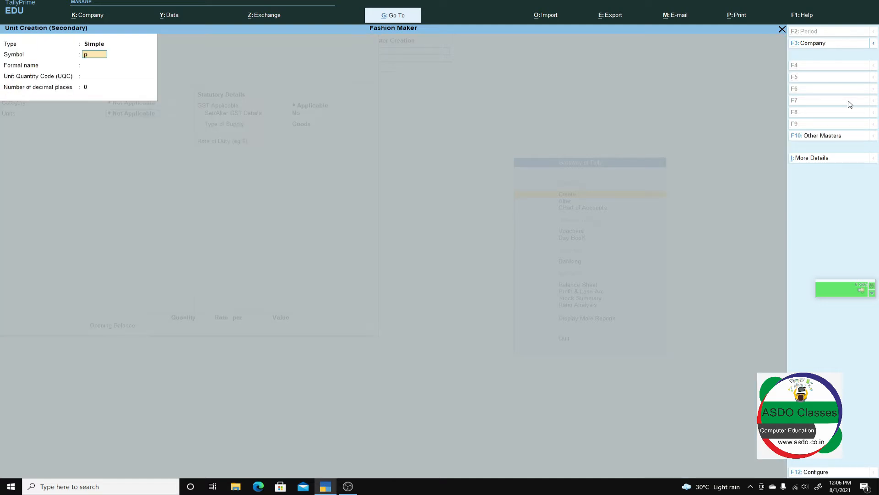
pyautogui.write('c')
pyautogui.press('Return')
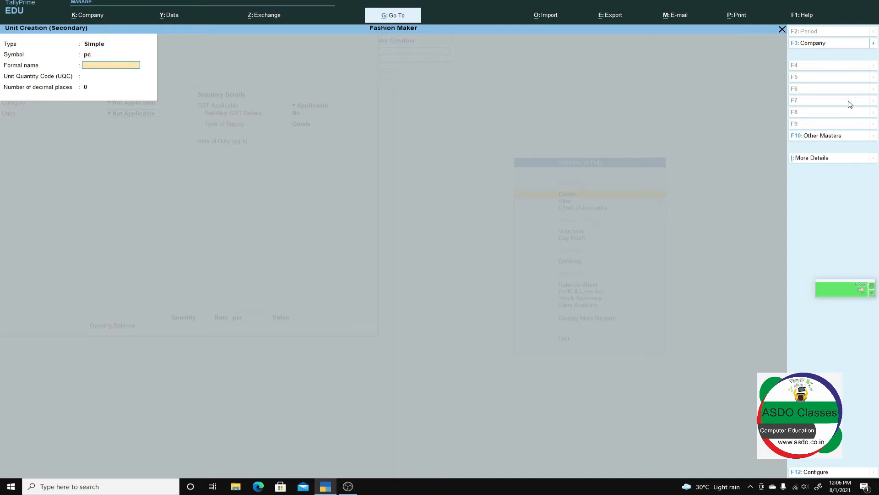
pyautogui.write('Pic')
pyautogui.press('Return')
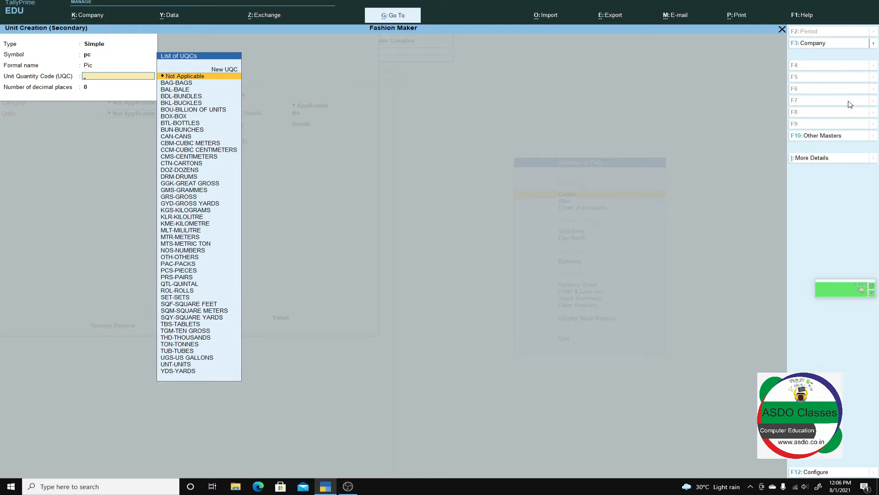
pyautogui.write('pc')
pyautogui.press('Return')
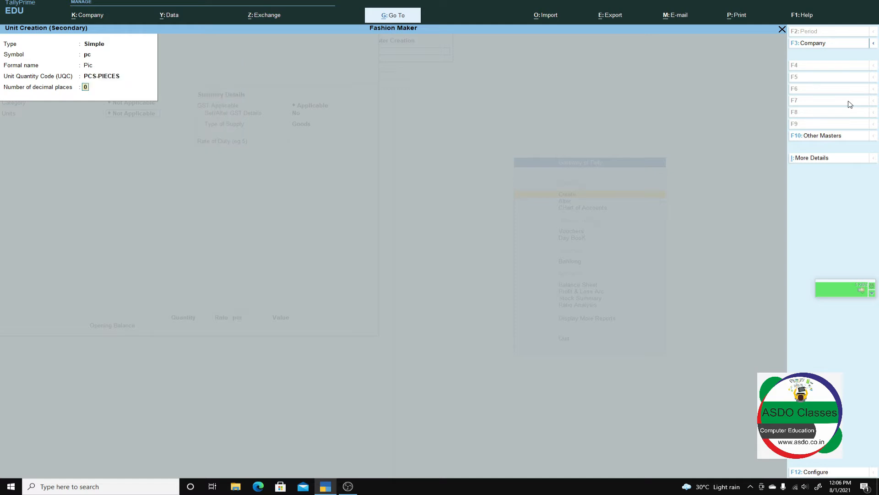
pyautogui.press('Return')
pyautogui.press('Return')
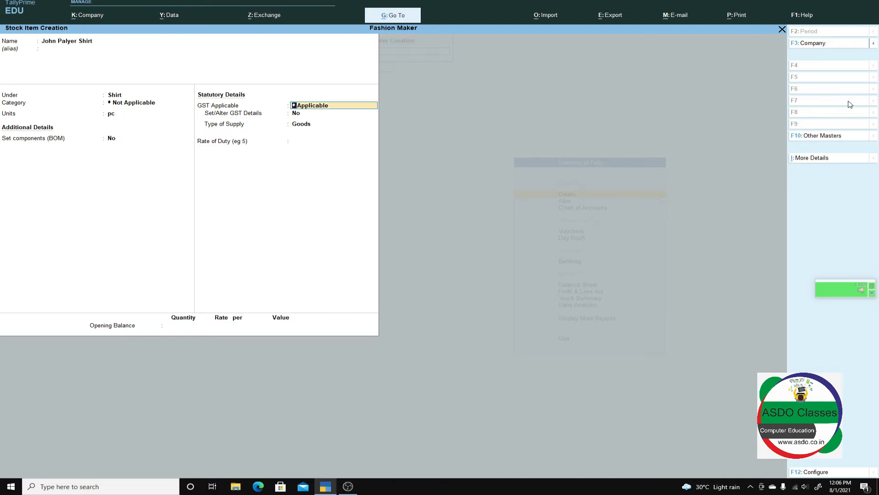
# - Keep the default GST details with a duty rate of 0 and save John Palyer Shirt without an opening balance
pyautogui.press('Return')
pyautogui.press('Return')
pyautogui.press('Return')
pyautogui.press('Return')
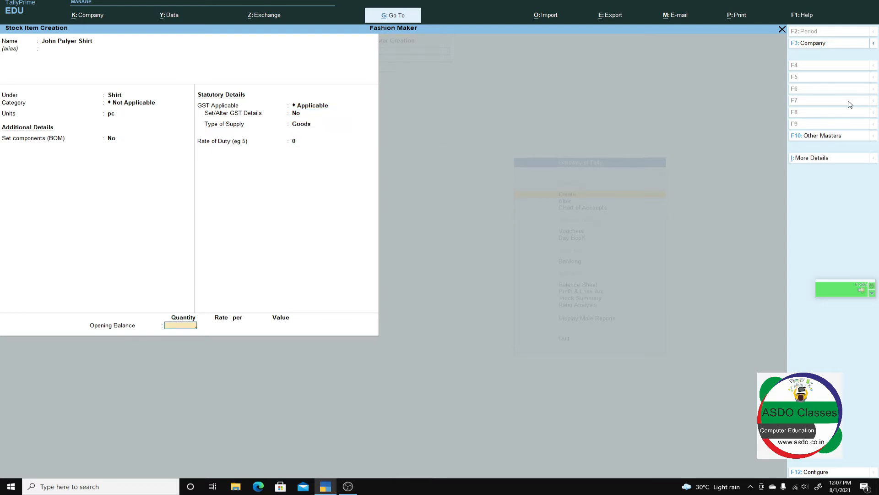
pyautogui.press('Return')
pyautogui.press('Return')
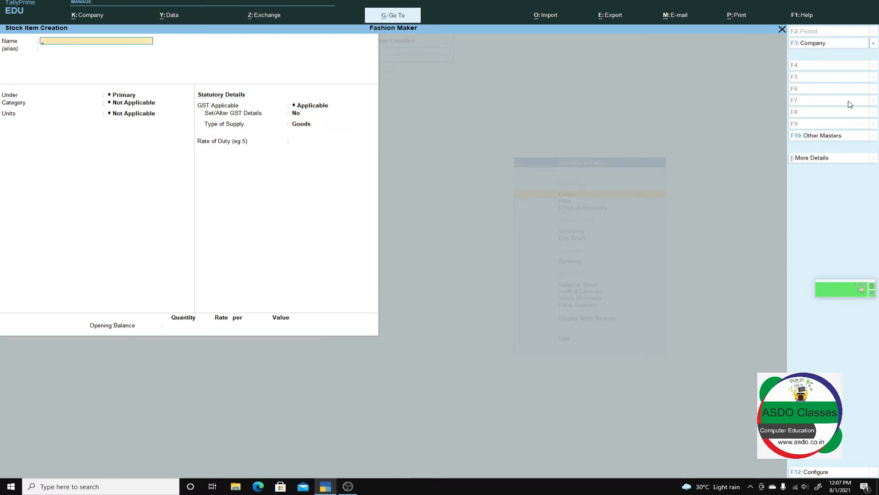
# - Turn the computer's speaker volume all the way down and return to the blank stock item form
pyautogui.click(796, 490)
pyautogui.click(617, 395)
pyautogui.click(806, 487)
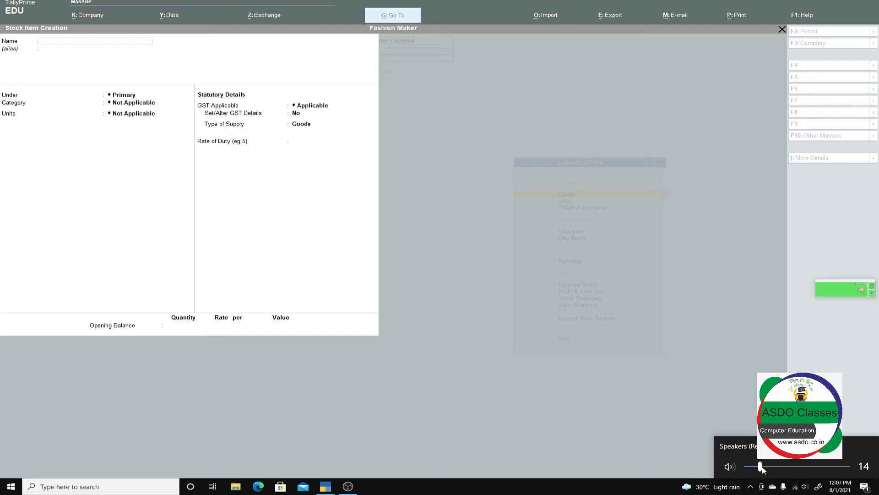
pyautogui.moveTo(761, 466); pyautogui.dragTo(745, 467)
pyautogui.click(494, 391)
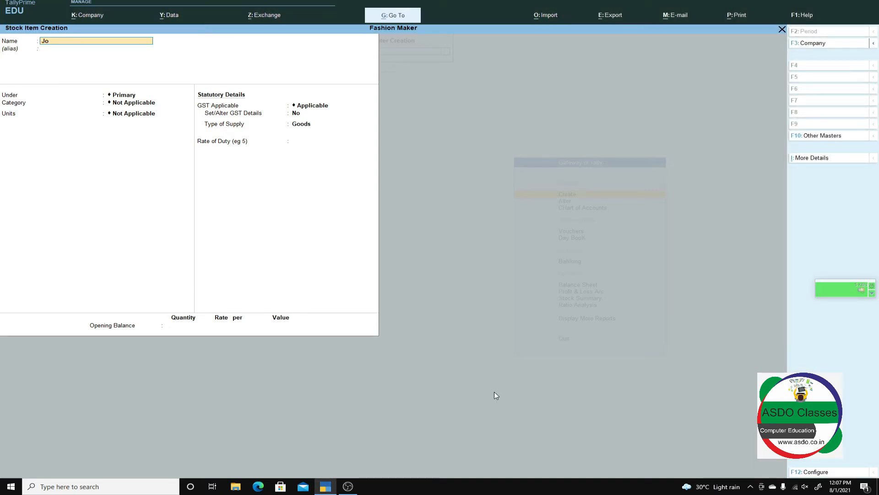
# - Enter a stock item named John Palyer Pant under the Pant group with no category and unit pc
pyautogui.write('Palyer Pant')
pyautogui.press('Return')
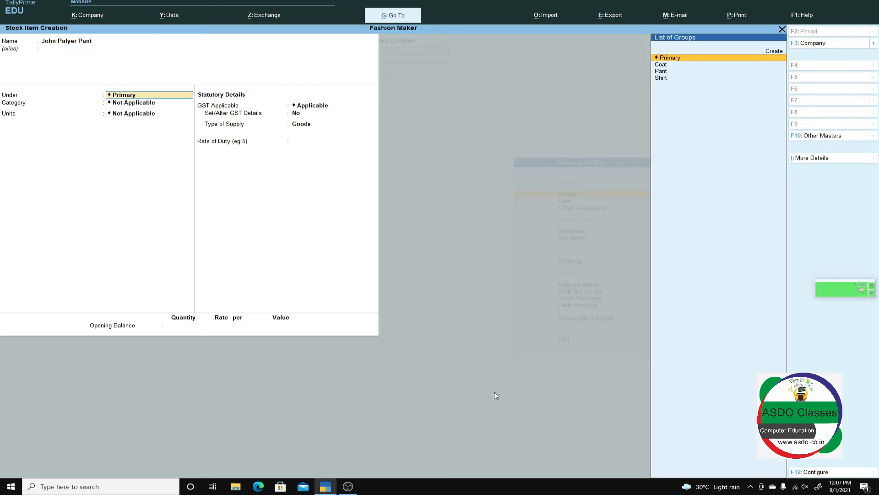
pyautogui.press('Down')
pyautogui.press('Down')
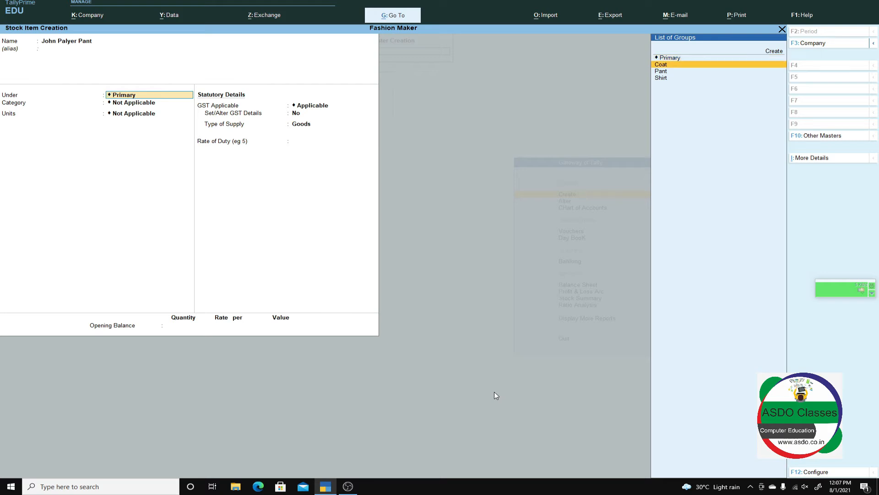
pyautogui.press('Return')
pyautogui.press('Return')
pyautogui.press('Down')
pyautogui.press('Return')
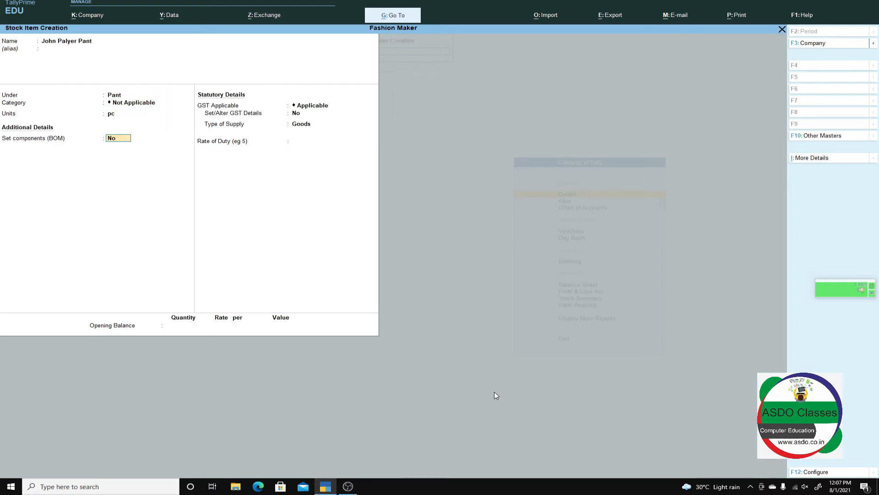
pyautogui.press('Return')
pyautogui.press('Return')
pyautogui.press('Return')
pyautogui.press('Return')
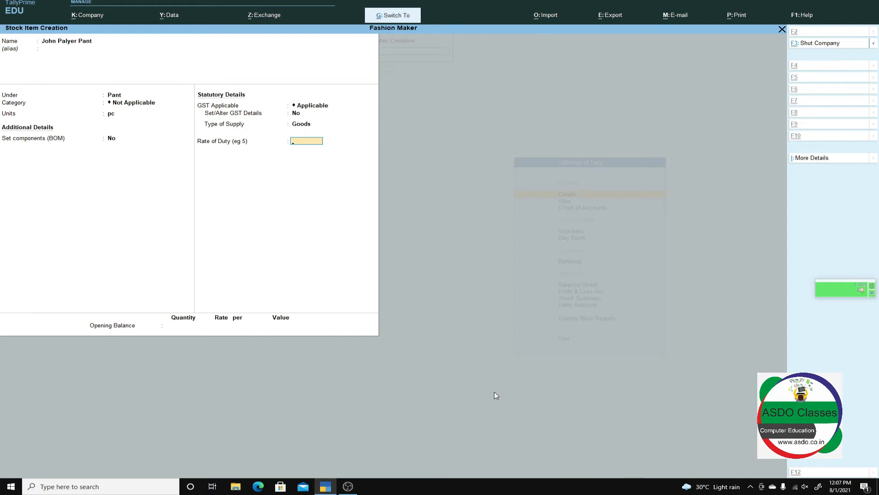
pyautogui.hotkey('ctrl', 'a')
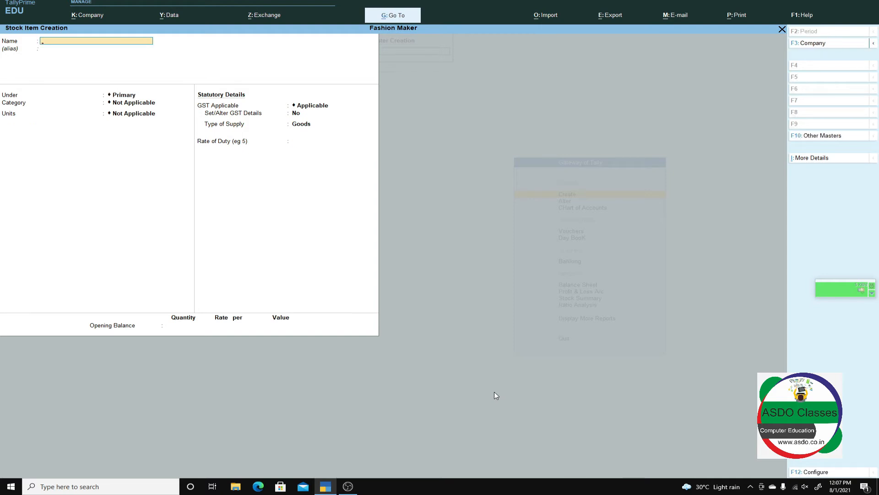
# - Name the next stock item Roadster Shirt, leaving the alias blank
pyautogui.write('Roadster')
pyautogui.press('Return')
pyautogui.press('BackSpace')
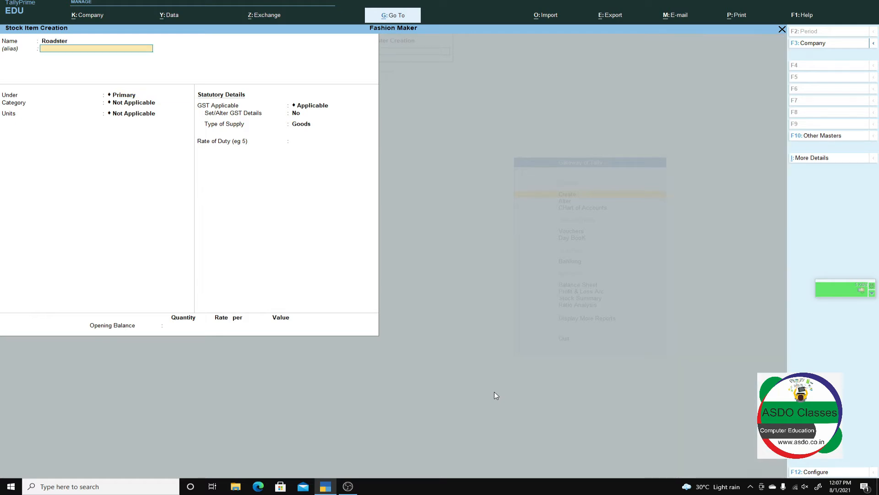
pyautogui.press('BackSpace')
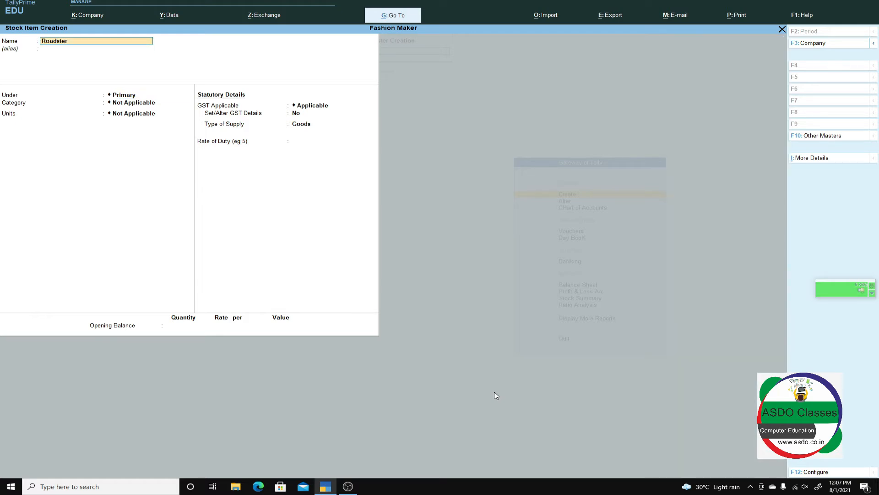
pyautogui.write('ster Shirt')
pyautogui.press('BackSpace')
pyautogui.press('BackSpace')
pyautogui.press('BackSpace')
pyautogui.press('BackSpace')
pyautogui.press('BackSpace')
pyautogui.write('Shirt')
pyautogui.press('Return')
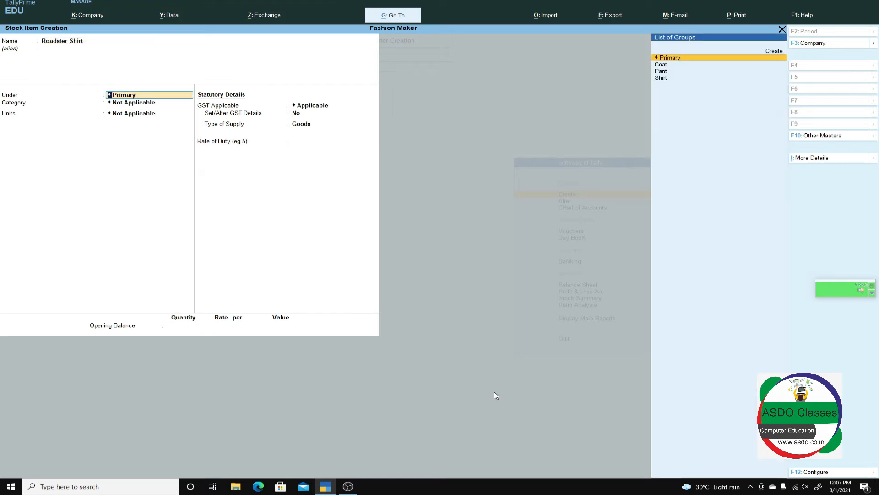
# - Place Roadster Shirt under the Shirt group with unit pc and save the item
pyautogui.press('Down')
pyautogui.press('Down')
pyautogui.press('Down')
pyautogui.press('Return')
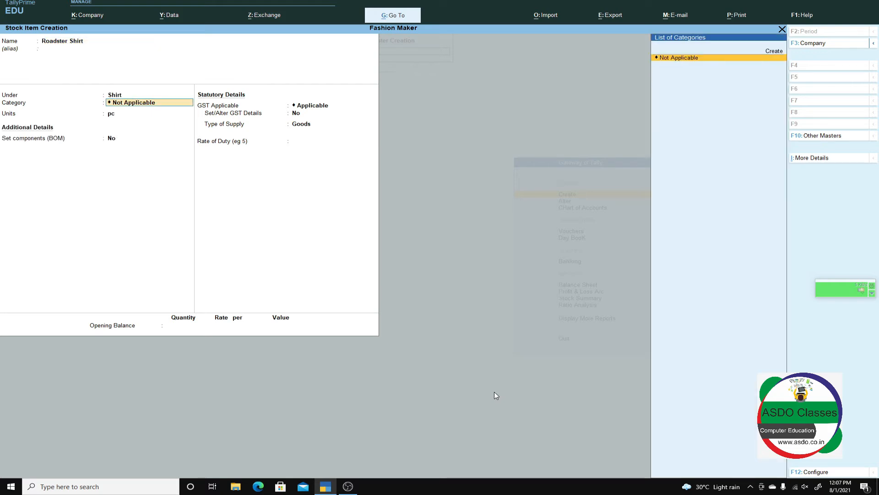
pyautogui.press('Return')
pyautogui.press('Down')
pyautogui.hotkey('ctrl', 'a')
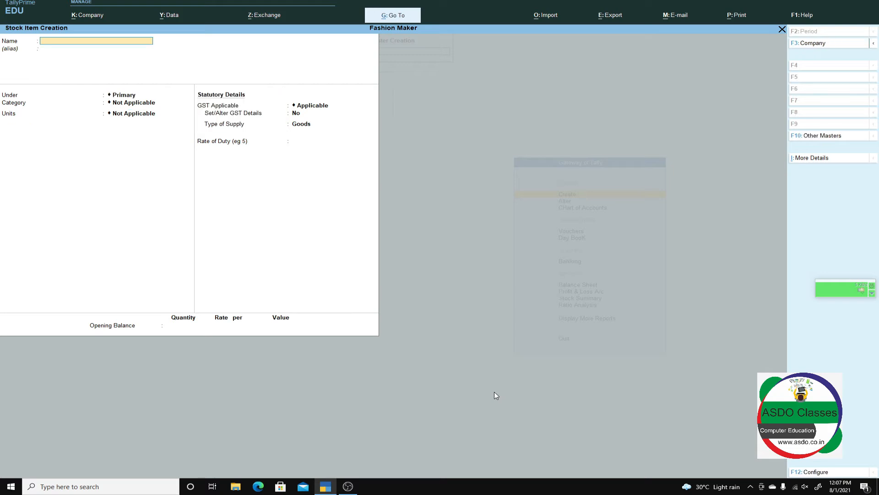
# - Create a stock item named Roadster Pant under the Pant group with unit pc and save it
pyautogui.write('Road Ste')
pyautogui.press('BackSpace')
pyautogui.press('BackSpace')
pyautogui.press('BackSpace')
pyautogui.press('Return')
pyautogui.press('Down')
pyautogui.press('Down')
pyautogui.press('Return')
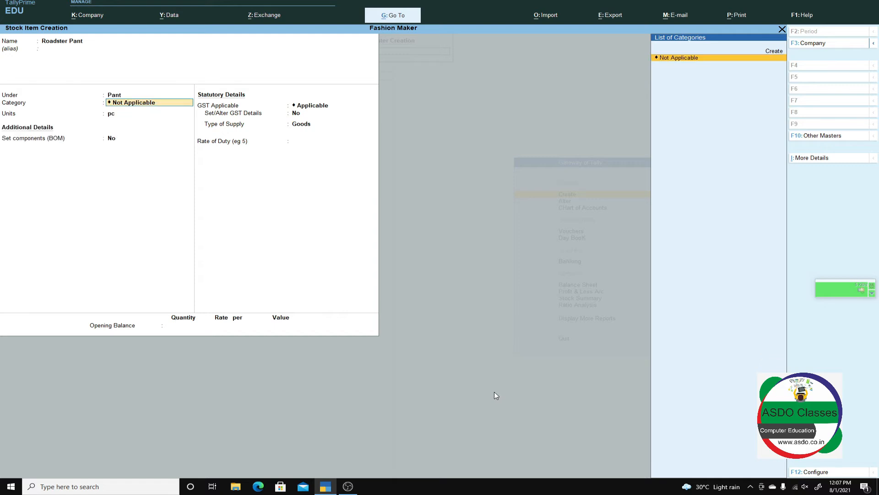
pyautogui.hotkey('ctrl', 'a')
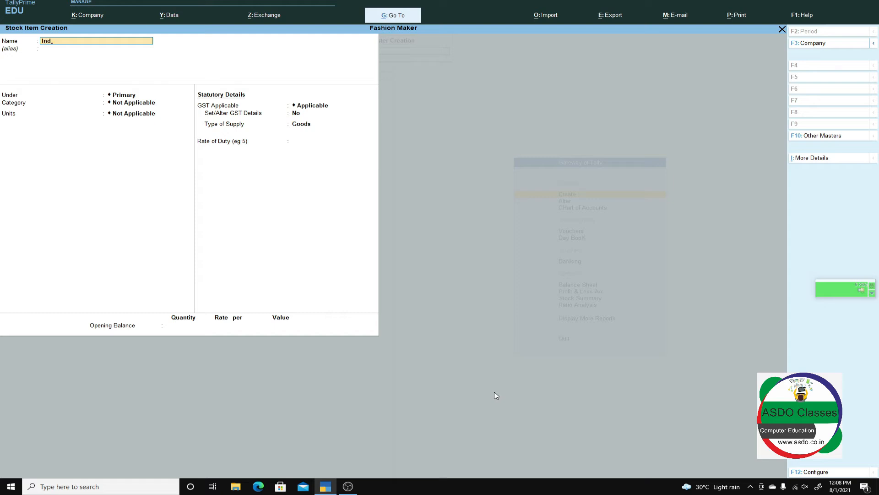
# - Create a stock item named Indian Terrain Coat under the Coat group with units Not Applicable and save it
pyautogui.write('Indian terrain coa')
pyautogui.press('Return')
pyautogui.press('Down')
pyautogui.press('Down')
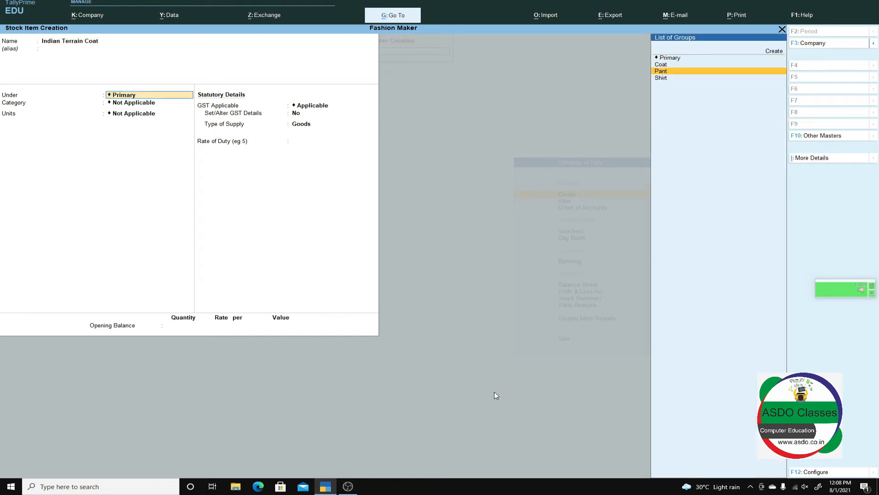
pyautogui.press('Up')
pyautogui.press('Return')
pyautogui.press('ctrl')
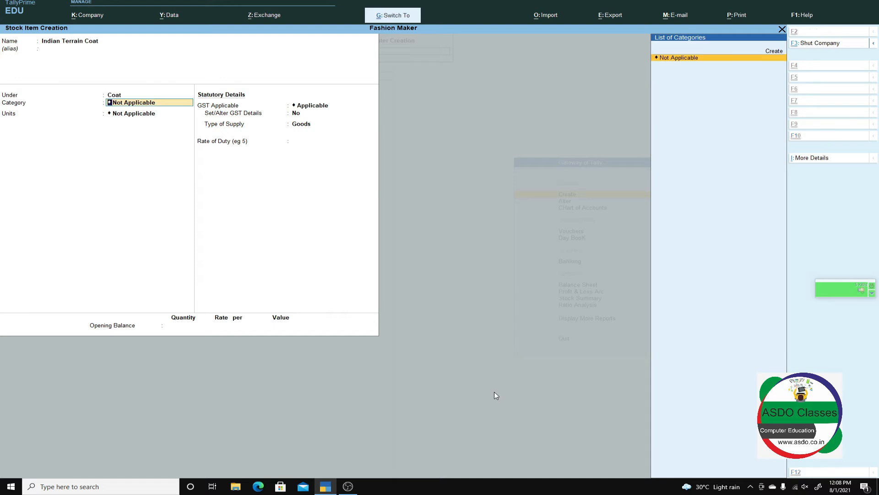
pyautogui.hotkey('ctrl', 'a')
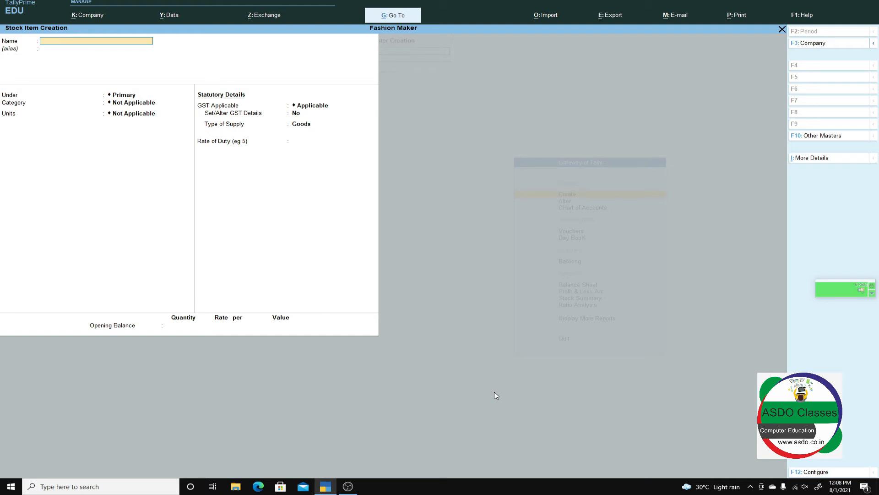
# - Reopen the saved Indian Terrain Coat item for alteration and set its unit to pc
pyautogui.press('pageup')
pyautogui.press('pageup')
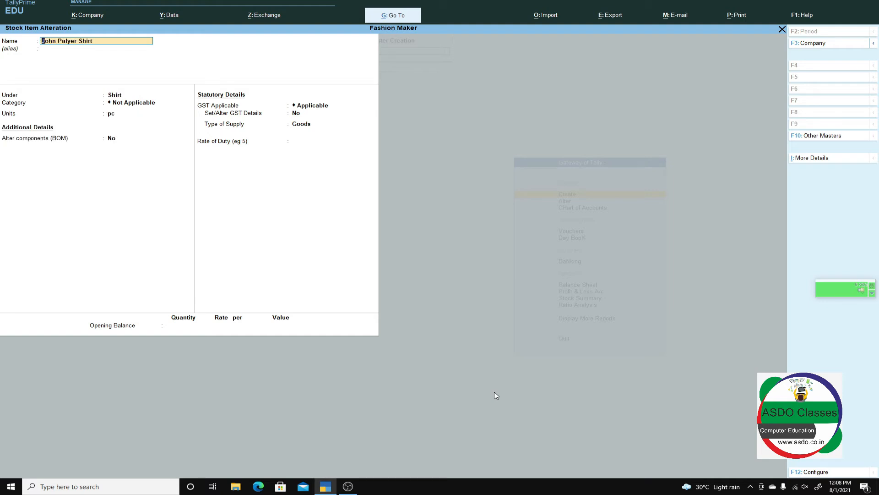
pyautogui.press('pageup')
pyautogui.press('pageup')
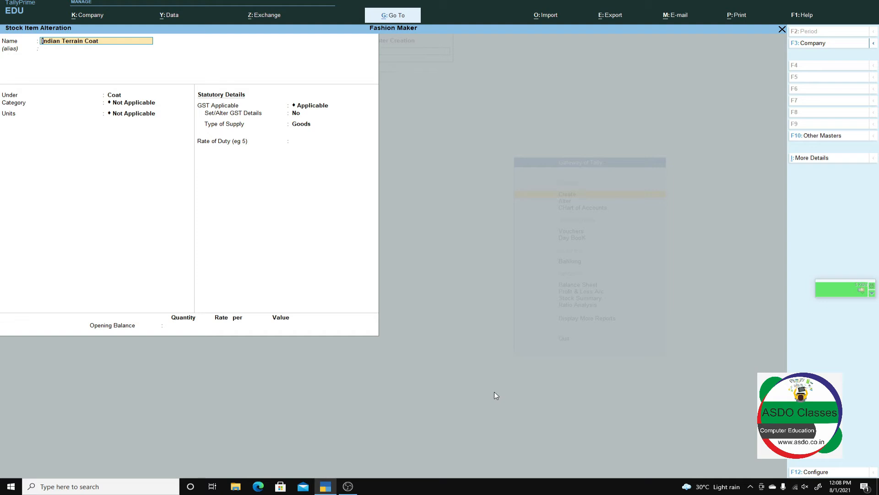
pyautogui.press('Return')
pyautogui.press('Return')
pyautogui.press('Return')
pyautogui.press('Return')
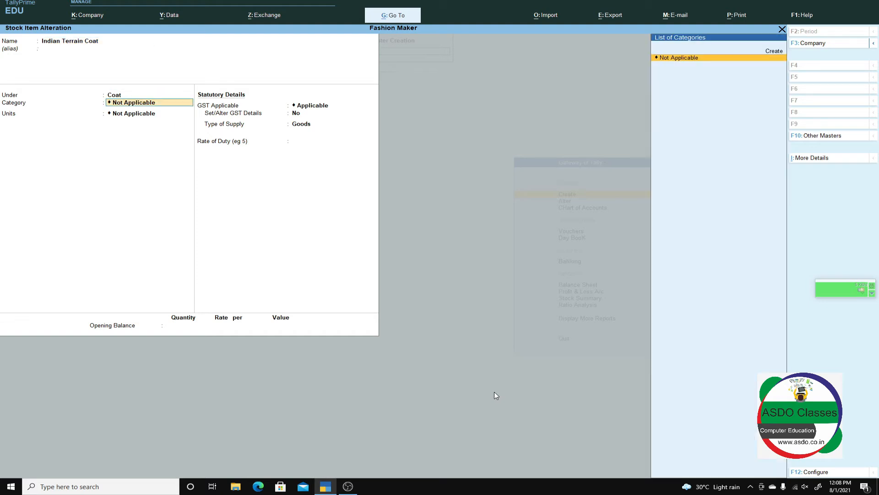
pyautogui.press('Down')
pyautogui.press('Return')
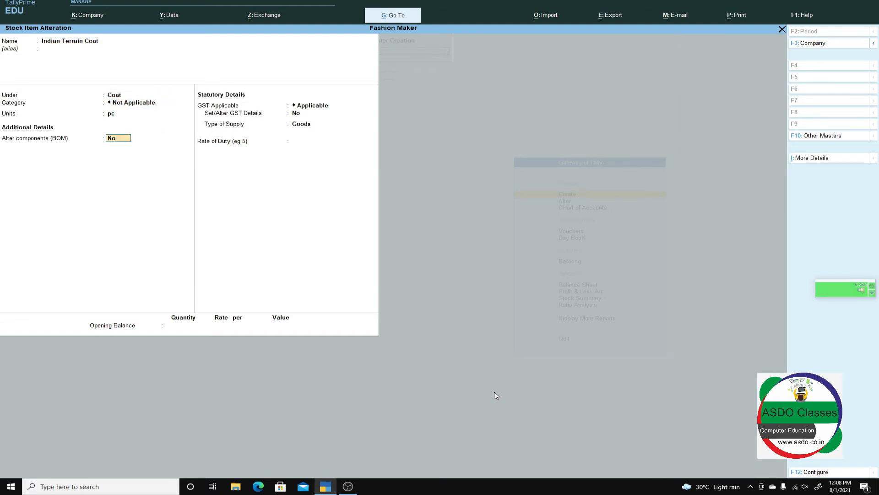
# - Keep the remaining Indian Terrain Coat details at their defaults and save the altered item
pyautogui.press('Return')
pyautogui.press('Return')
pyautogui.press('Return')
pyautogui.press('Return')
pyautogui.press('Return')
pyautogui.press('Return')
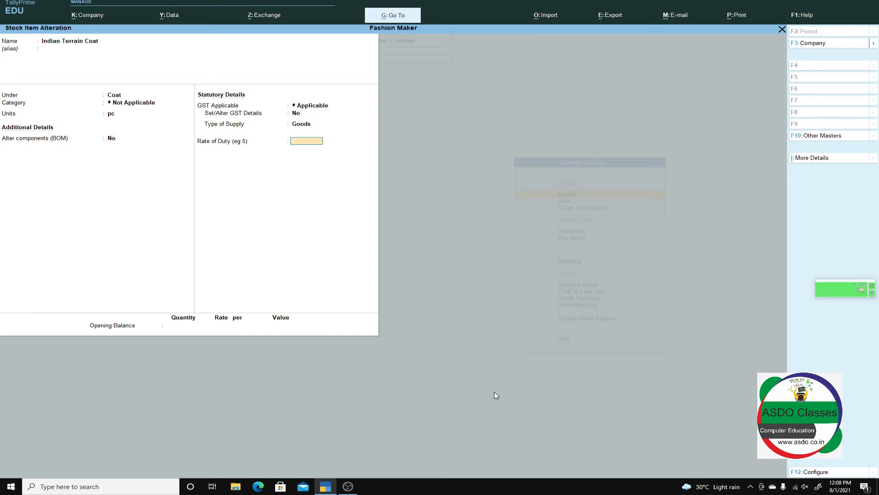
pyautogui.press('Return')
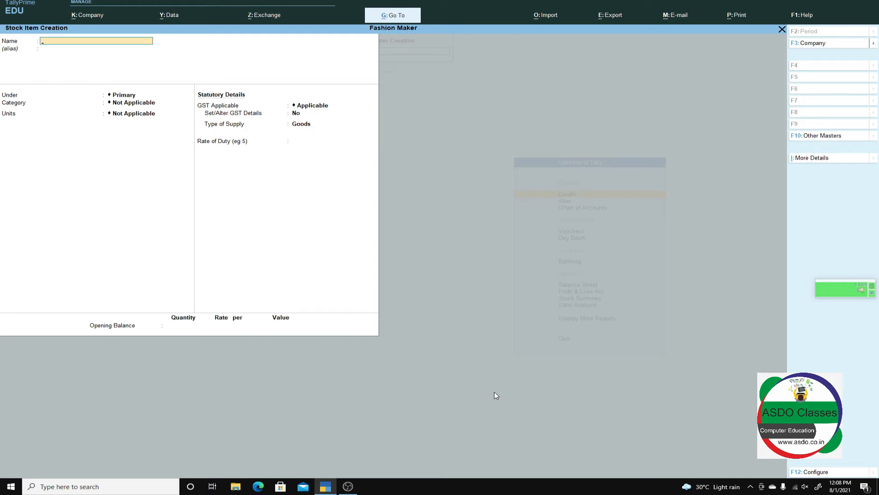
# - Create a stock item named Blackberry Coat under the Coat group with unit pc, save it and leave stock item creation
pyautogui.write('Blackberry Coat')
pyautogui.press('Return')
pyautogui.press('Down')
pyautogui.press('Return')
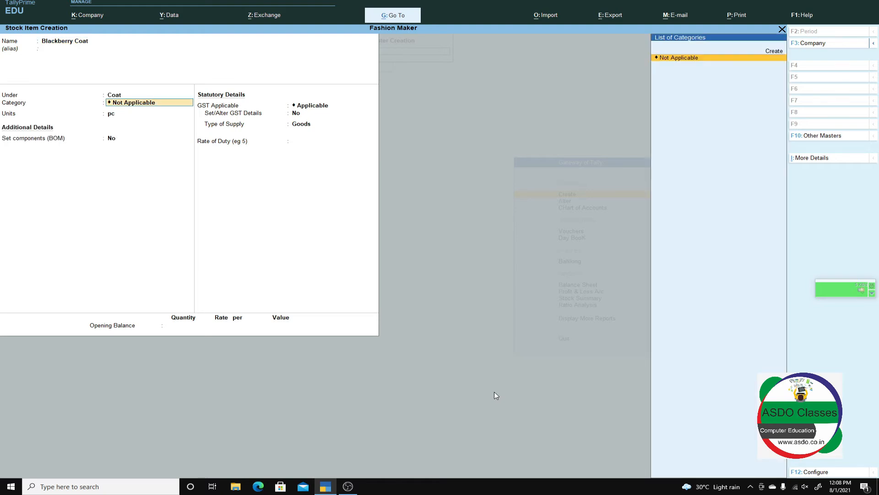
pyautogui.press('Return')
pyautogui.press('Return')
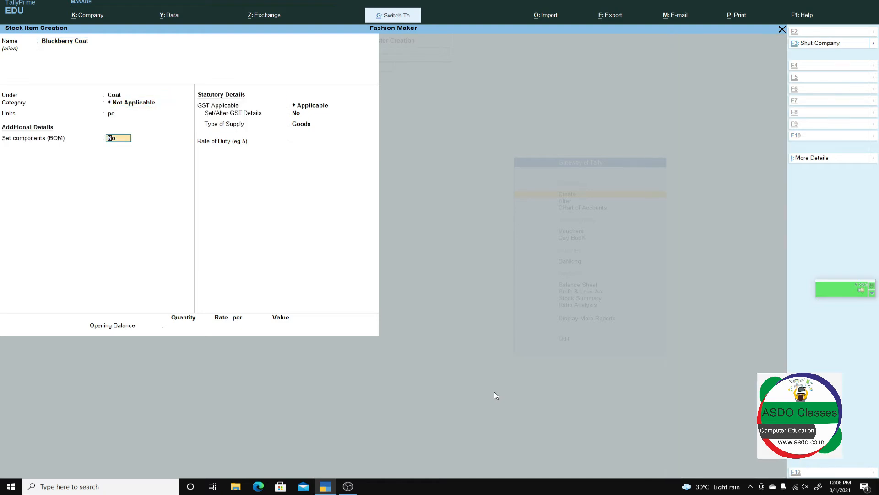
pyautogui.hotkey('ctrl', 'a')
pyautogui.press('Escape')
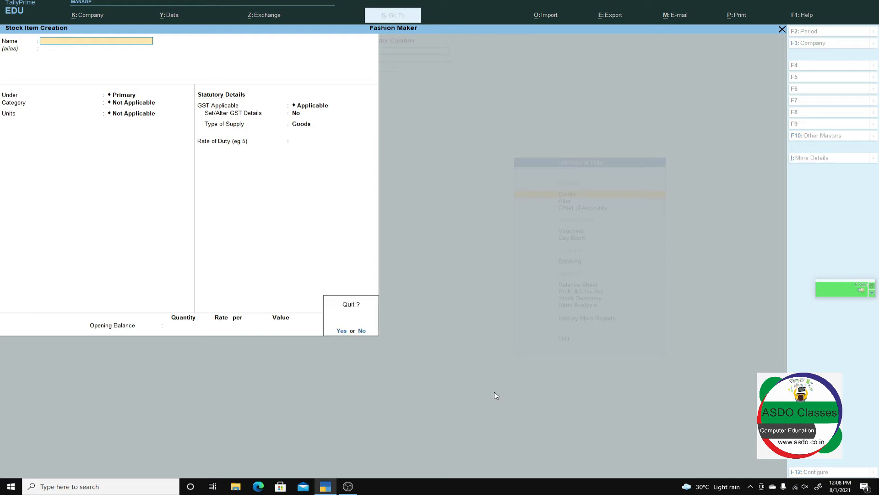
pyautogui.press('y')
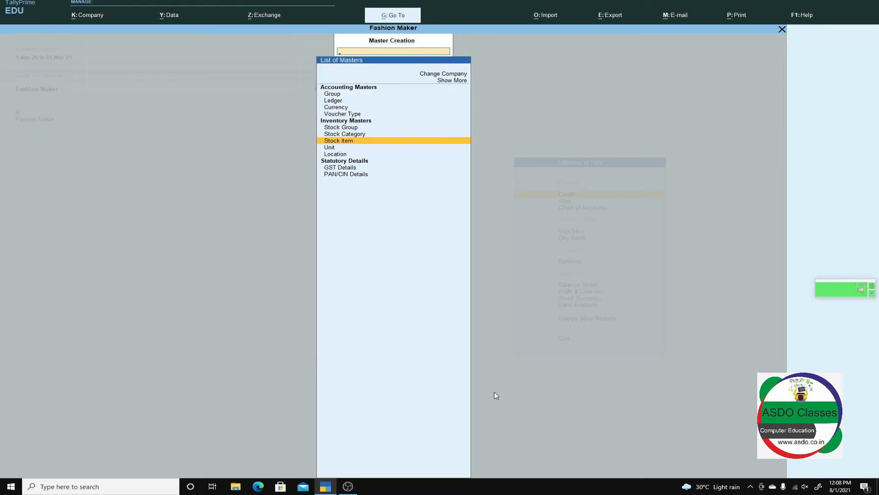
# - Start a new ledger named Cgst and place it under the Duties & Taxes group
pyautogui.press('Up')
pyautogui.press('Up')
pyautogui.press('Up')
pyautogui.press('Up')
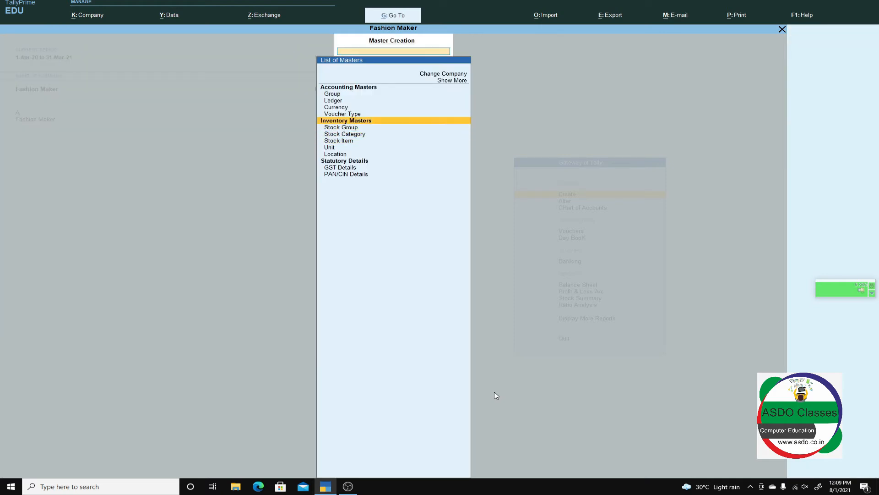
pyautogui.press('Up')
pyautogui.press('Up')
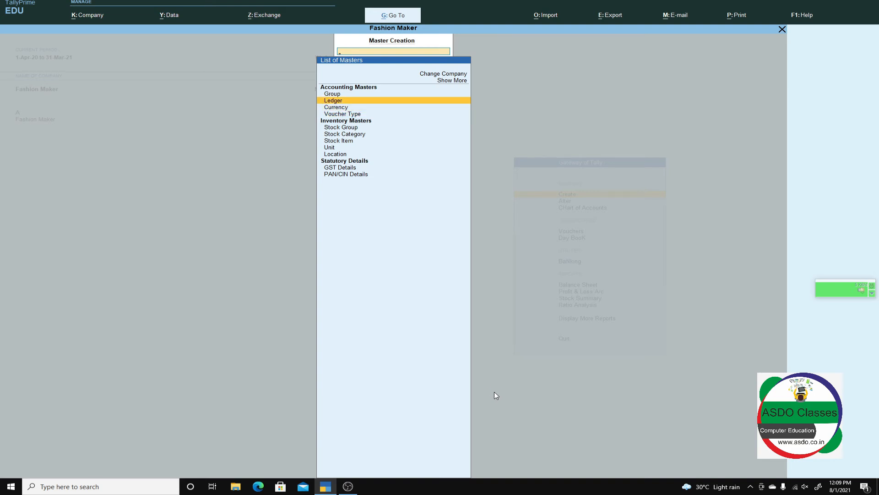
pyautogui.press('Return')
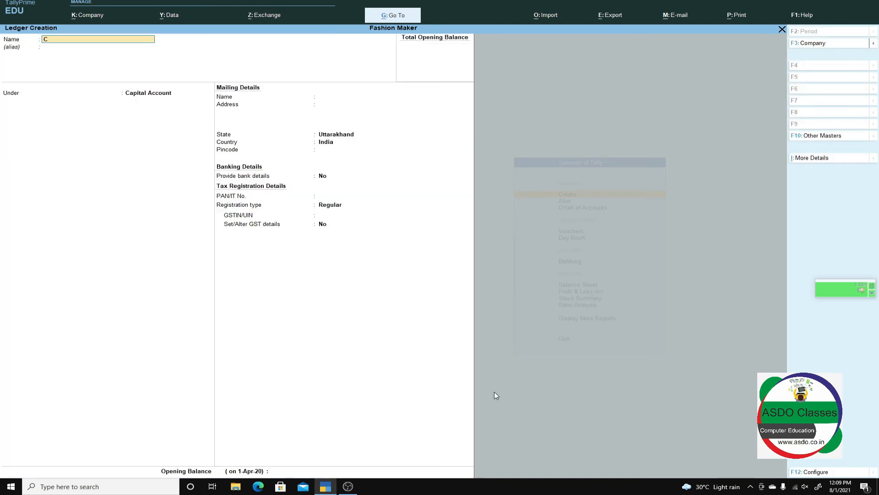
pyautogui.press('Return')
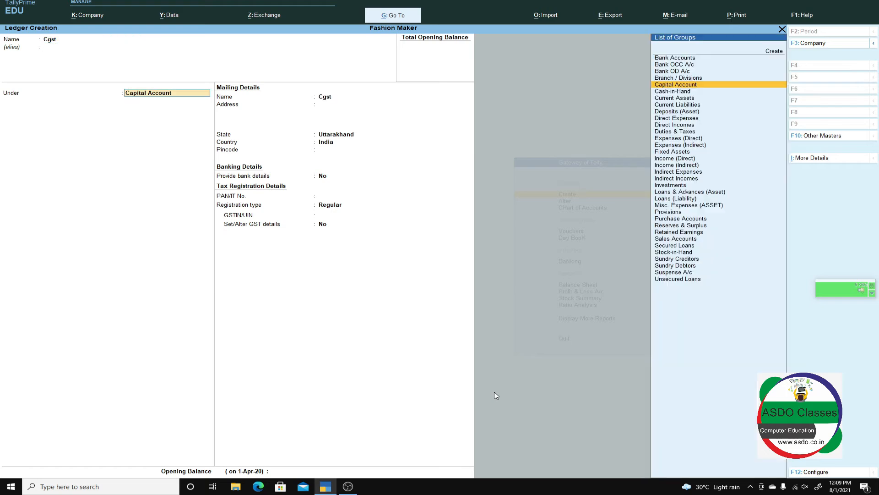
pyautogui.write('Du')
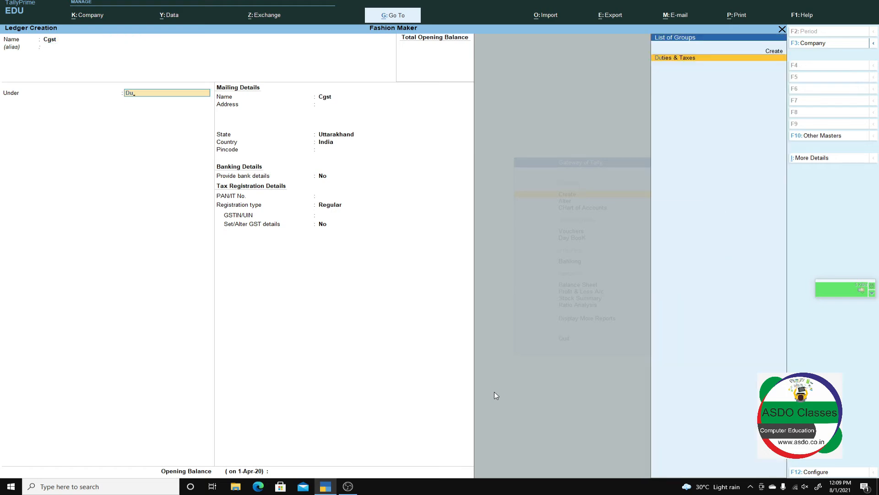
pyautogui.press('Return')
# - Set the Cgst ledger's duty type to GST and tax type to Central Tax, keep the other defaults and save it
pyautogui.press('Up')
pyautogui.press('Return')
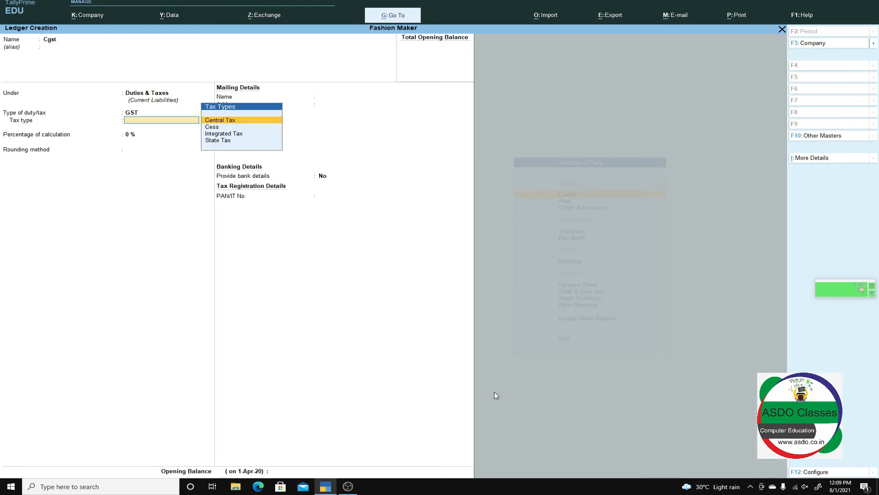
pyautogui.press('Return')
pyautogui.press('Return')
pyautogui.press('Return')
pyautogui.press('Return')
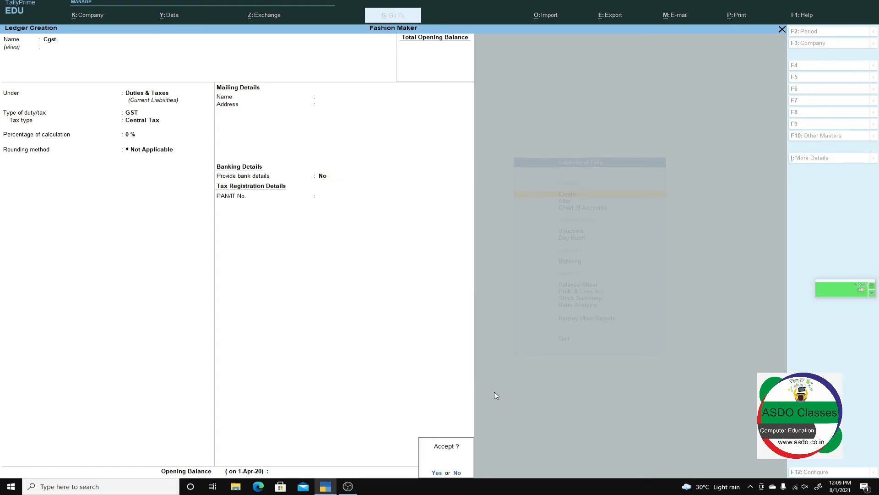
pyautogui.press('Return')
# - Start another ledger named Sgst, keeping it under the Duties & Taxes group
pyautogui.write('Sg')
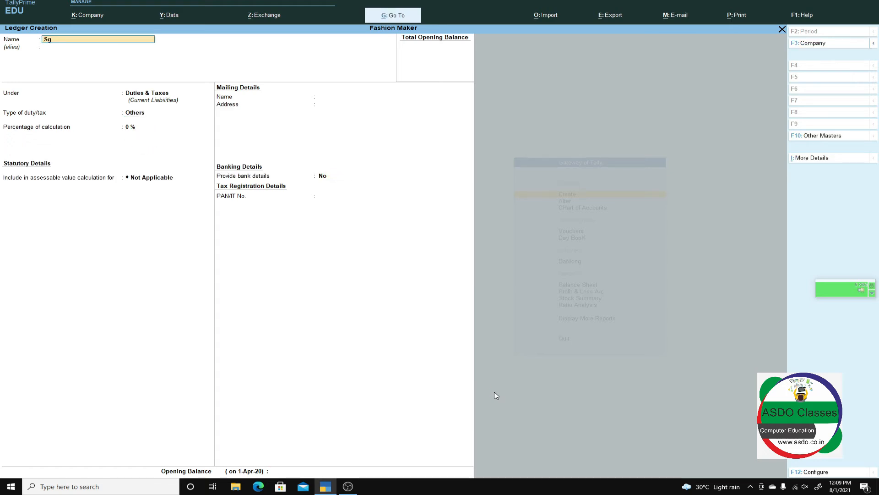
pyautogui.write('st')
pyautogui.press('Return')
pyautogui.press('Return')
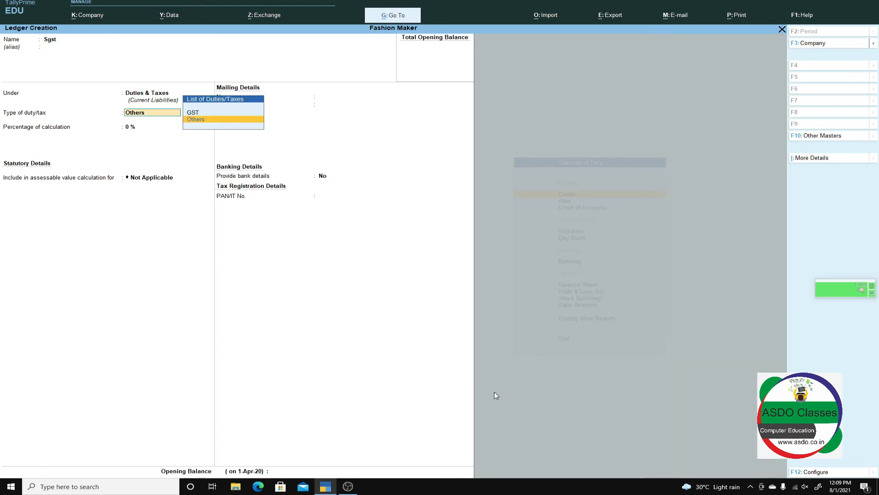
# - Set the Sgst ledger's duty type to GST and tax type to State Tax, keep the other defaults and save it
pyautogui.press('Up')
pyautogui.press('Return')
pyautogui.press('Down')
pyautogui.press('Down')
pyautogui.press('Down')
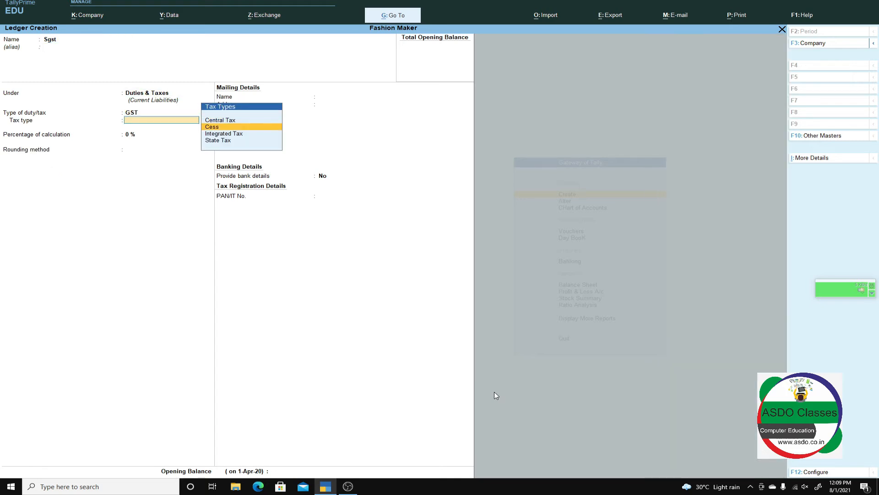
pyautogui.press('Return')
pyautogui.press('Return')
pyautogui.press('Return')
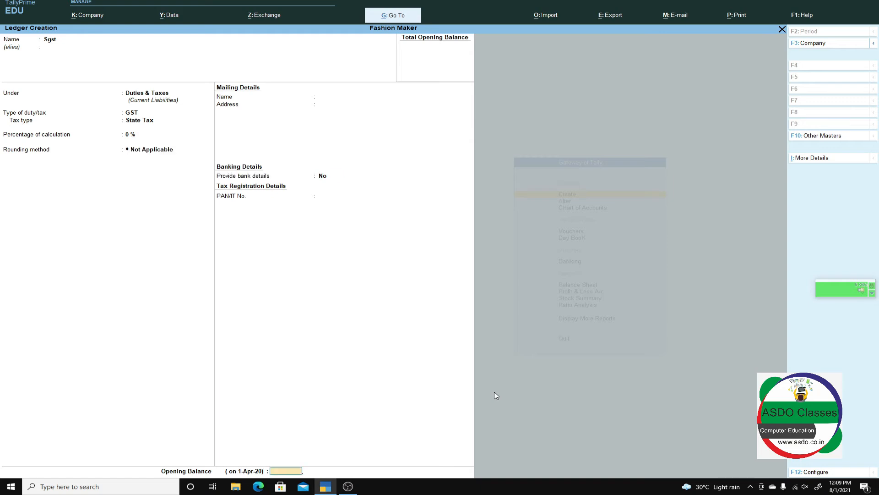
pyautogui.press('Return')
pyautogui.press('Return')
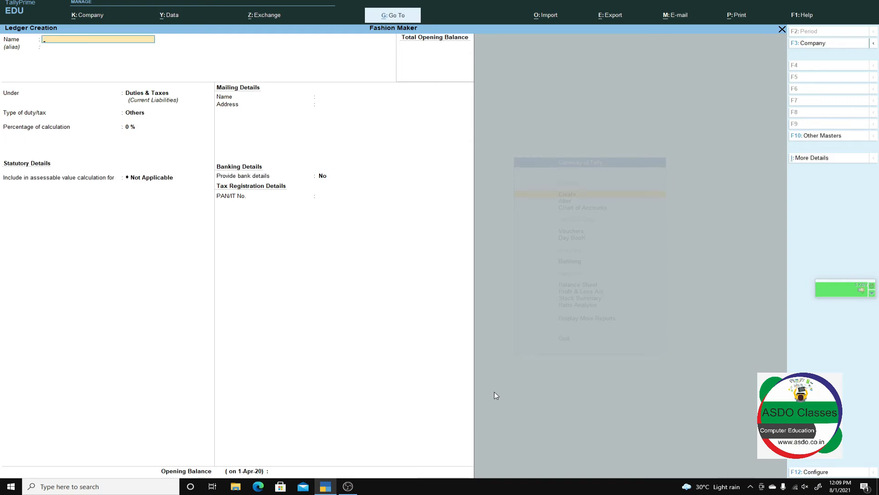
# - Leave ledger creation and start a purchase voucher with supplier invoice number 1212 dated 1-Apr-20
pyautogui.press('Escape')
pyautogui.press('Escape')
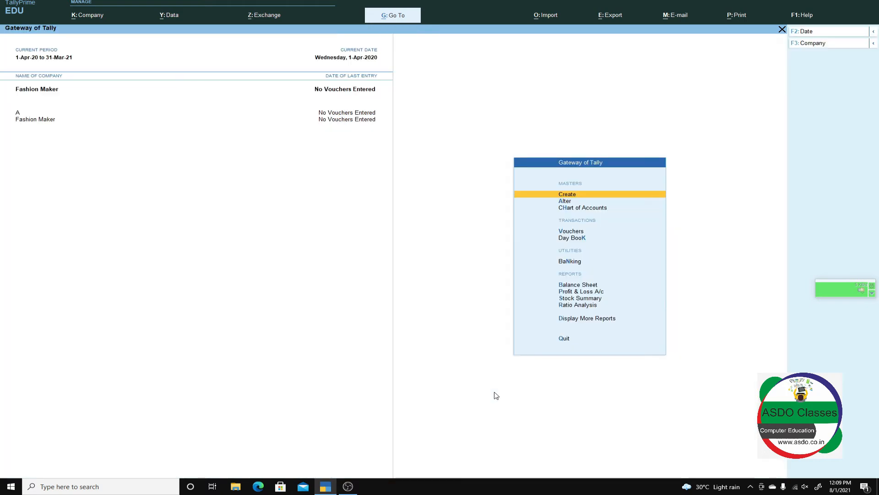
pyautogui.press('Down')
pyautogui.press('Down')
pyautogui.press('Down')
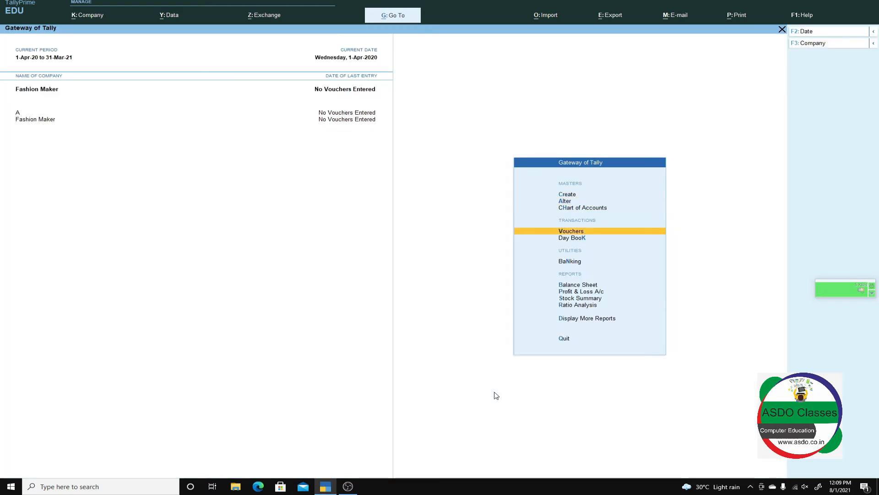
pyautogui.press('Return')
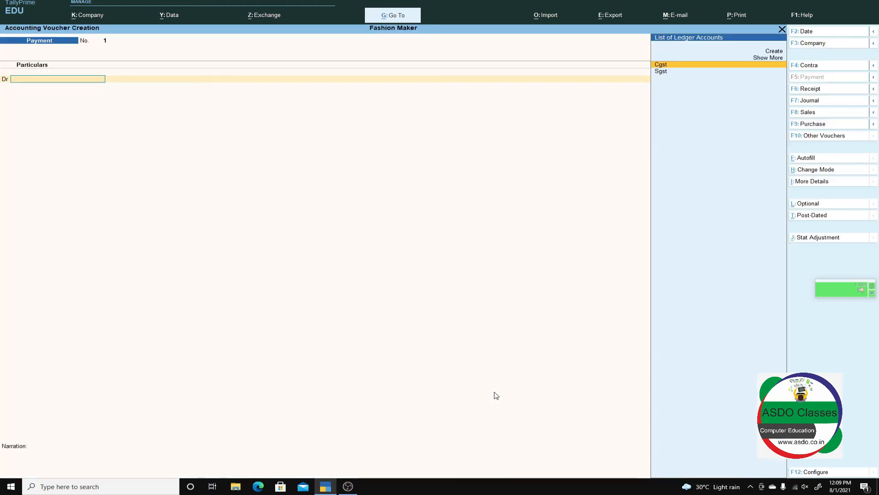
pyautogui.press('F9')
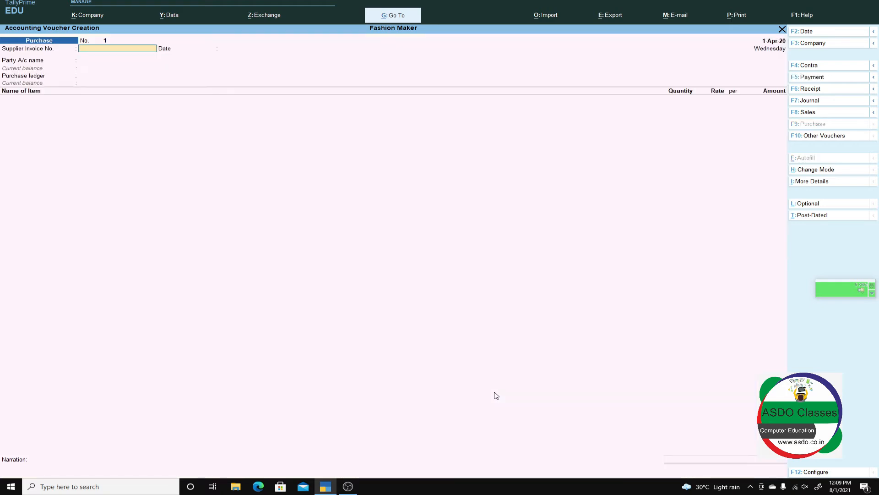
pyautogui.write('1212')
pyautogui.press('Return')
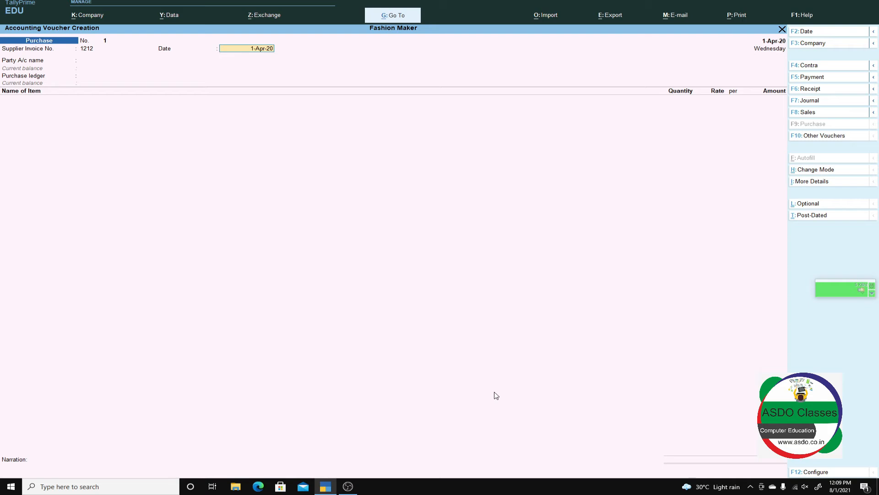
pyautogui.press('Return')
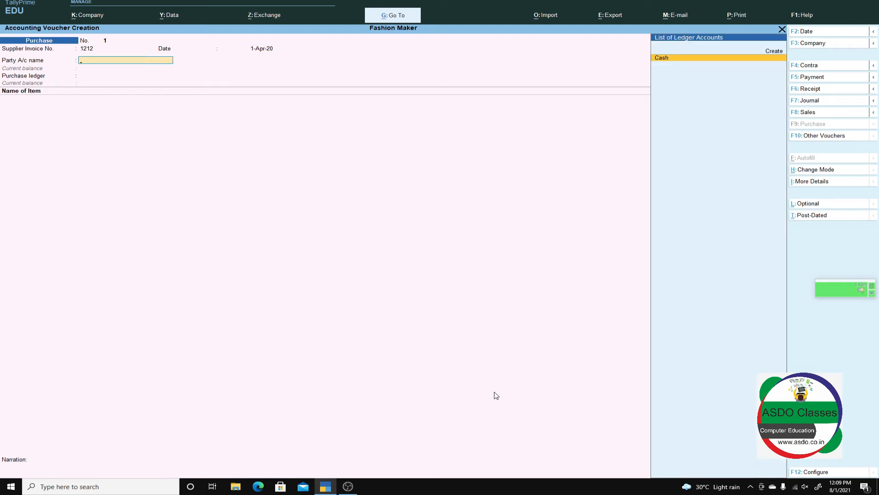
# - Start a new party ledger named Xyz from the voucher and place it under Sundry Creditors with bill-by-bill balances kept on
pyautogui.hotkey('alt', 'c')
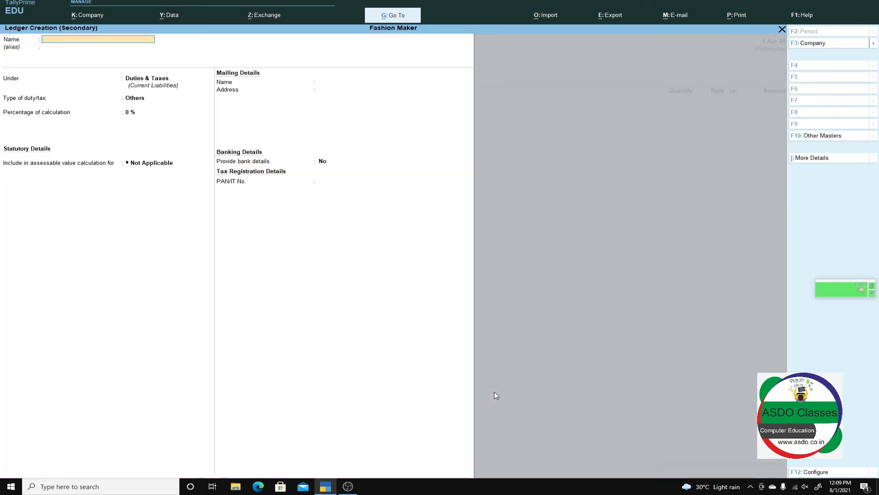
pyautogui.write('Xy')
pyautogui.press('Return')
pyautogui.press('Return')
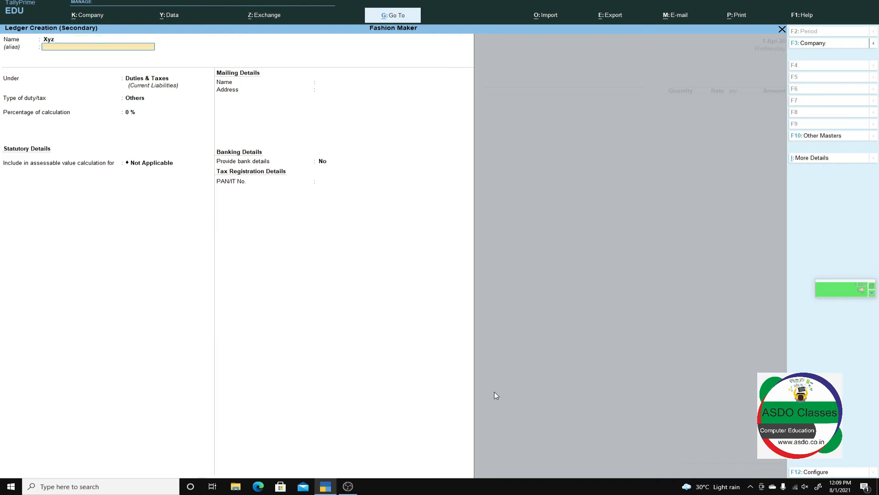
pyautogui.write('Su')
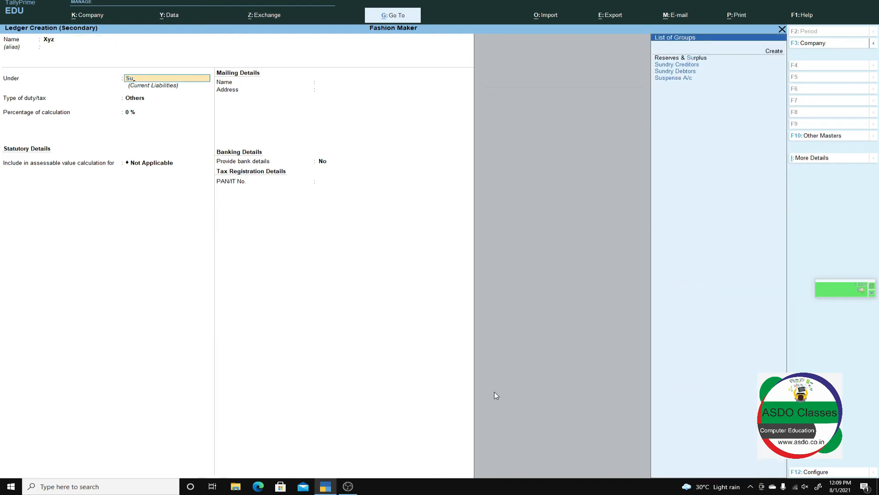
pyautogui.press('Down')
pyautogui.press('Return')
pyautogui.press('Return')
pyautogui.press('Return')
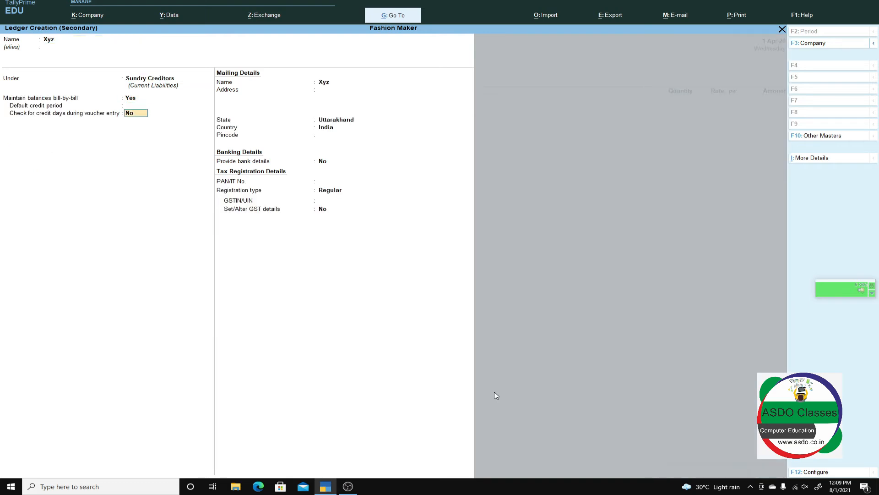
# - Keep the default mailing and banking details, set Xyz's registration type to Regular, enter its GSTIN and save the ledger
pyautogui.press('Return')
pyautogui.press('Return')
pyautogui.press('Return')
pyautogui.press('Return')
pyautogui.press('Return')
pyautogui.press('Return')
pyautogui.press('Return')
pyautogui.press('Return')
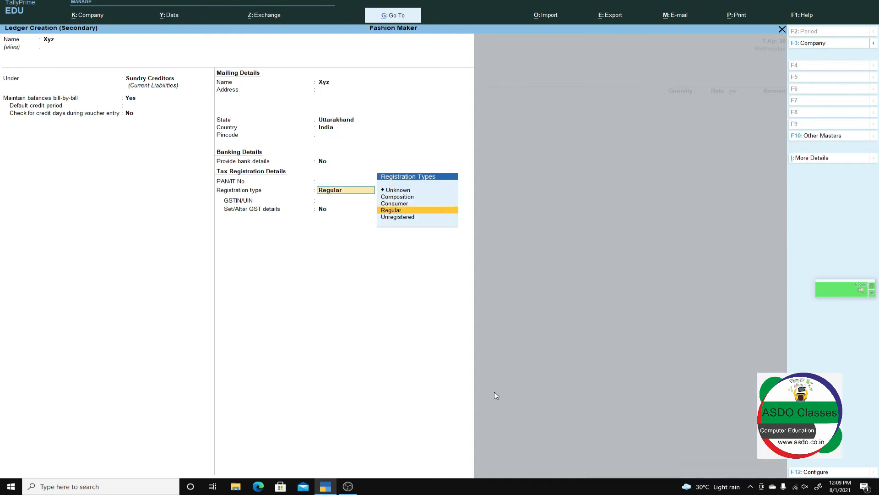
pyautogui.press('Return')
pyautogui.write('12')
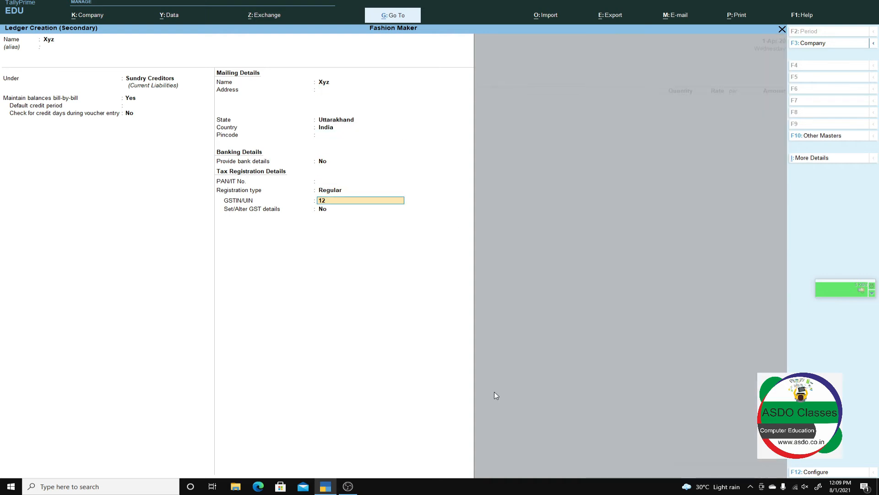
pyautogui.write('4235FSDFGSDTR')
pyautogui.press('Return')
pyautogui.press('Return')
pyautogui.press('Return')
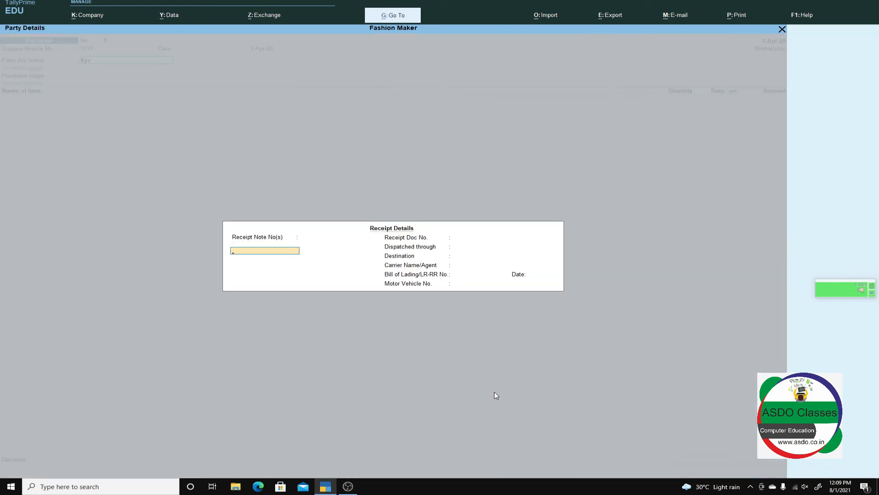
# - Leave the receipt details for Xyz blank and accept them together with the default party details
pyautogui.press('Return')
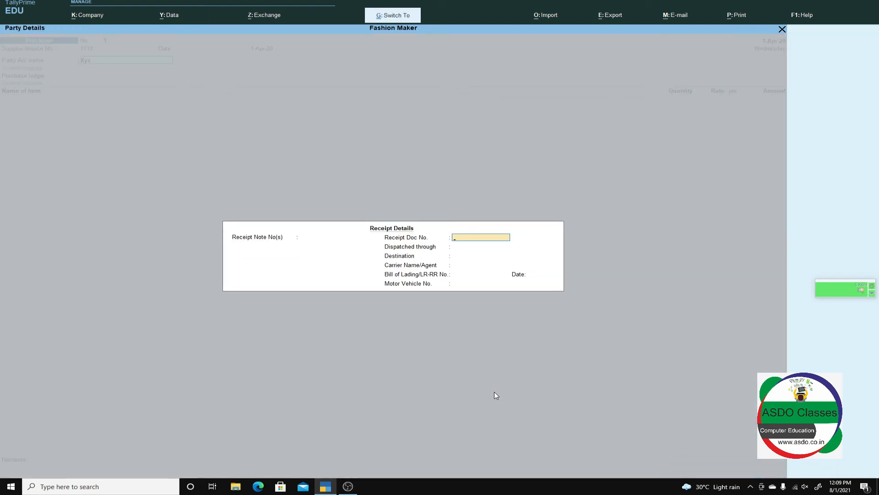
pyautogui.hotkey('ctrl', 'a')
pyautogui.hotkey('ctrl', 'a')
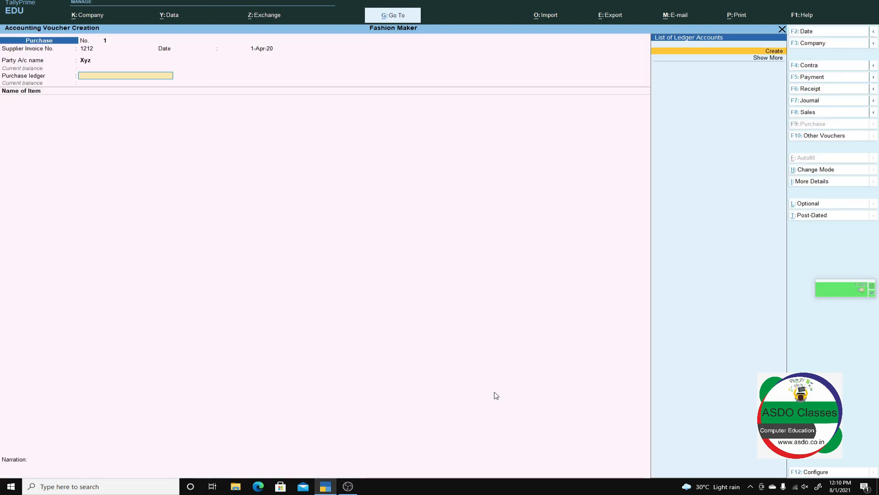
# - Start a new ledger named Purchase from the voucher's purchase ledger field and place it under Purchase Accounts
pyautogui.hotkey('alt', 'c')
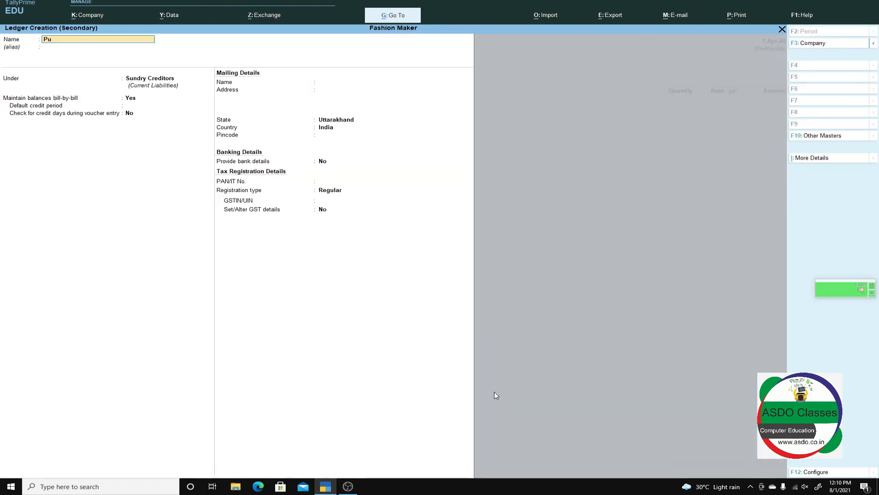
pyautogui.write('Purchase')
pyautogui.press('Return')
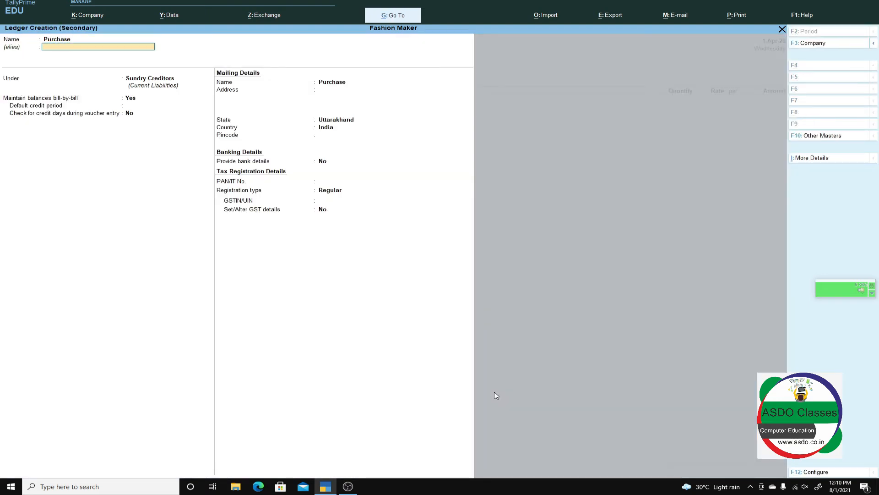
pyautogui.press('Return')
pyautogui.write('Pur')
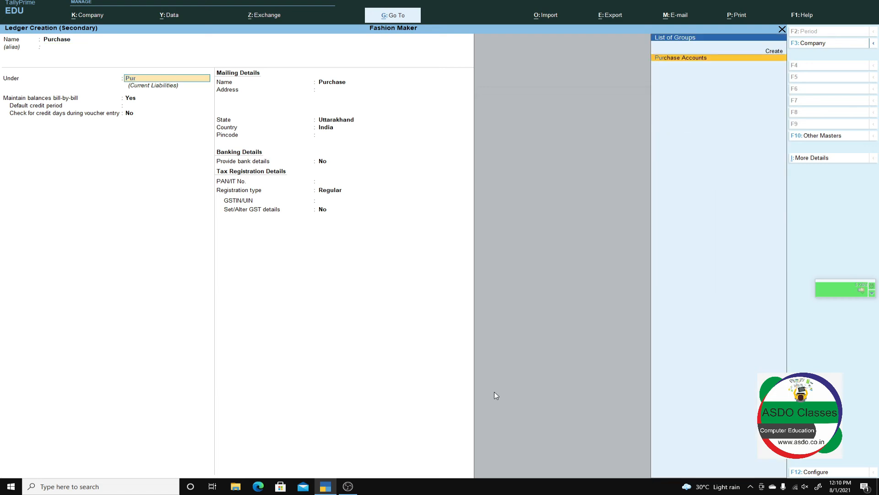
pyautogui.press('Return')
# - Keep GST applicable for the Purchase ledger, set its type of supply to Goods and save it
pyautogui.press('Return')
pyautogui.press('Return')
pyautogui.press('Return')
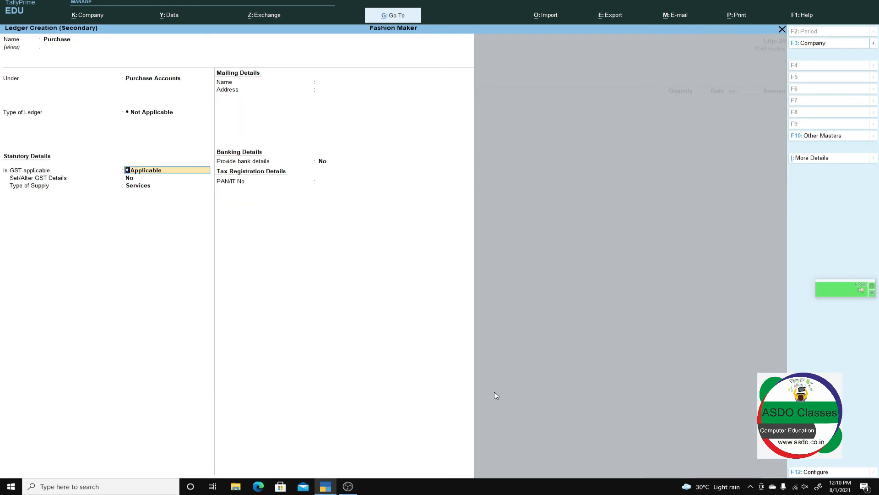
pyautogui.press('Up')
pyautogui.press('Return')
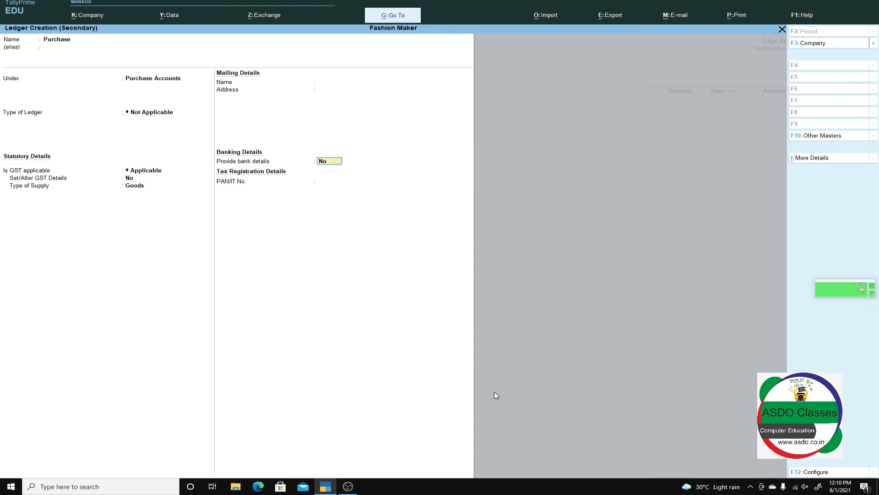
pyautogui.hotkey('ctrl', 'a')
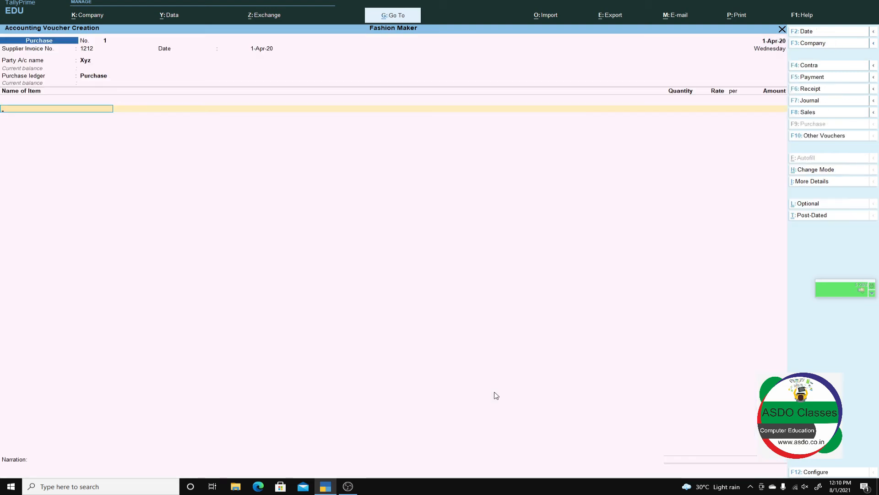
# - Add John Palyer Shirt to the purchase voucher with a quantity of 100 pc at a rate of 600
pyautogui.write('Jo')
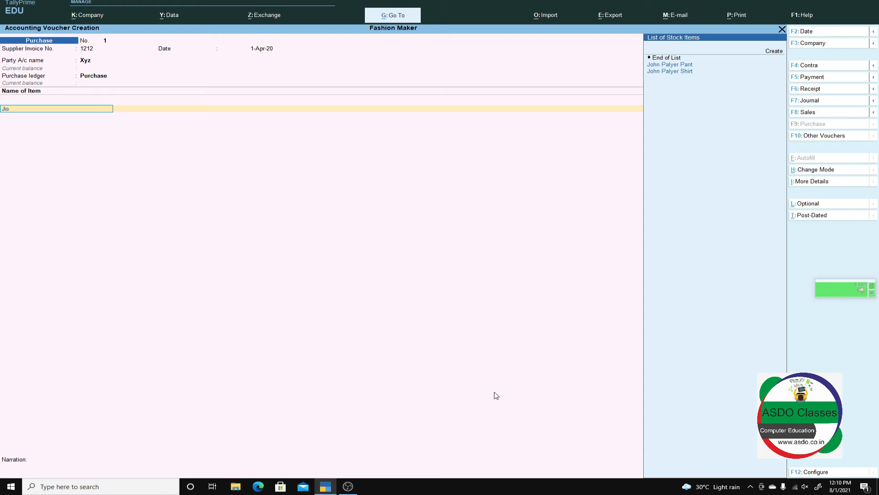
pyautogui.press('Down')
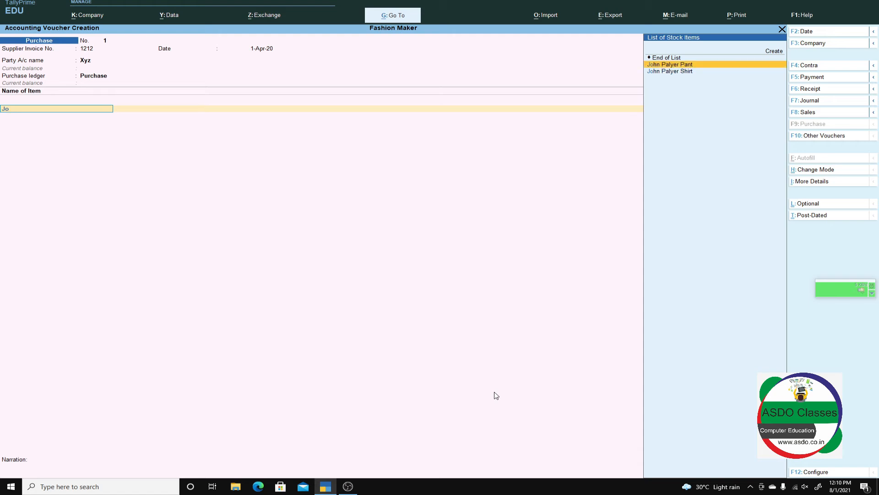
pyautogui.press('Down')
pyautogui.press('Return')
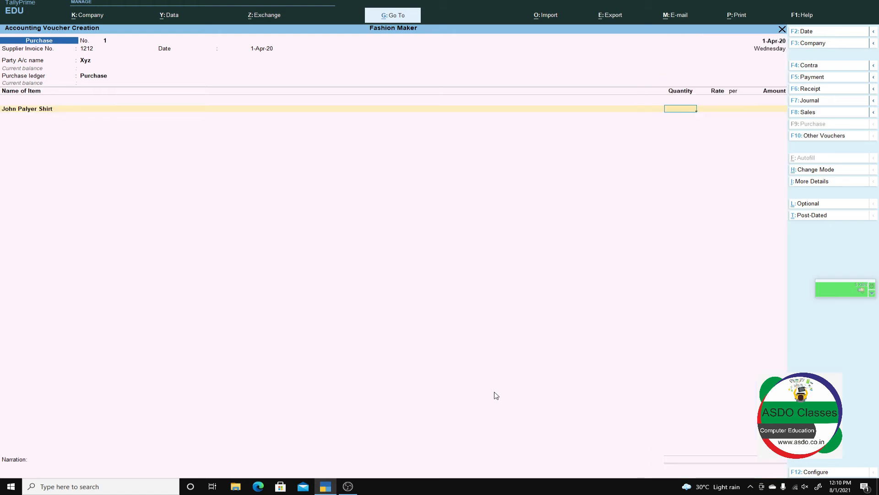
pyautogui.write('100')
pyautogui.press('Return')
pyautogui.write('600')
pyautogui.press('Return')
pyautogui.press('Return')
pyautogui.press('Return')
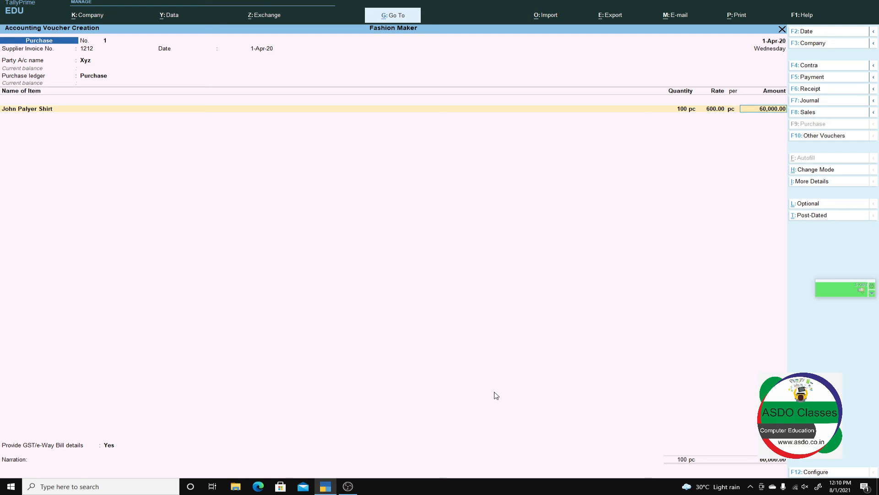
# - Add John Palyer Pant as the second item with a quantity of 100 pc at a rate of 800
pyautogui.write('Jo')
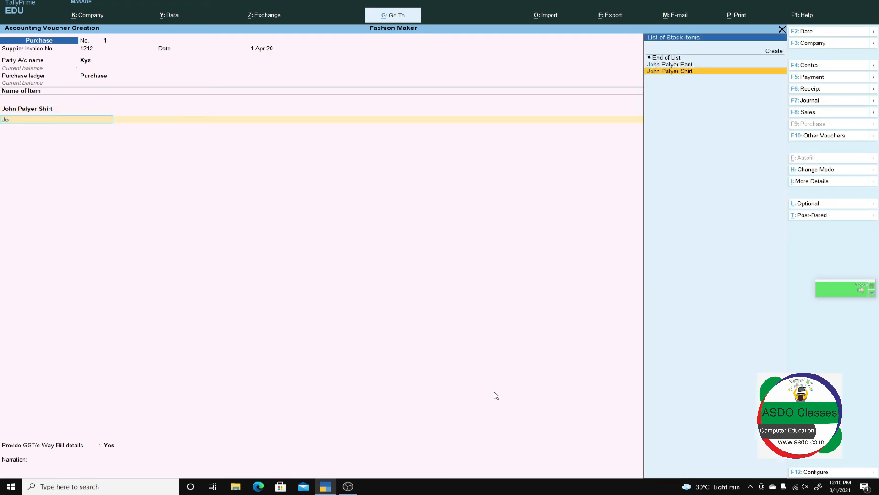
pyautogui.press('Up')
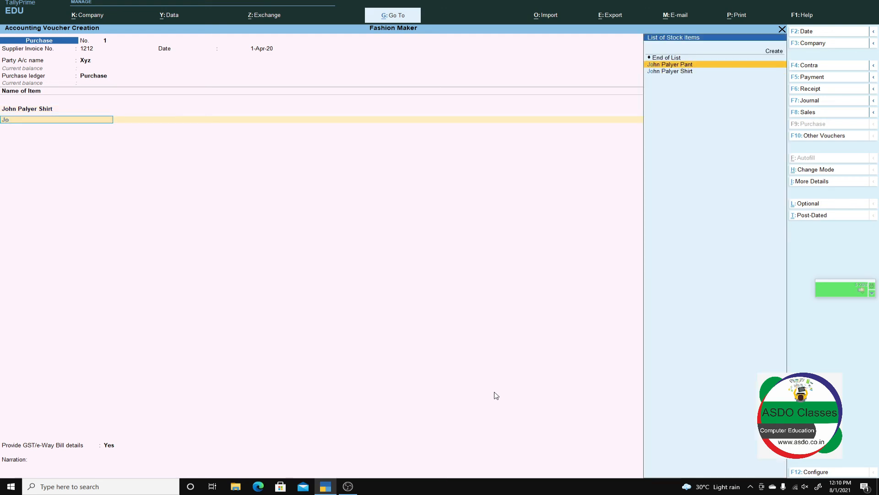
pyautogui.press('Return')
pyautogui.write('100')
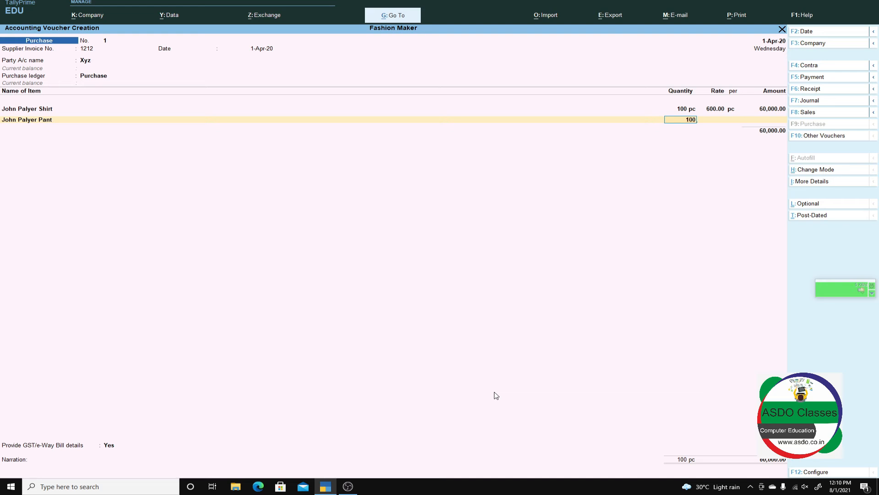
pyautogui.press('Return')
pyautogui.write('800')
pyautogui.press('Return')
pyautogui.press('Return')
pyautogui.press('Return')
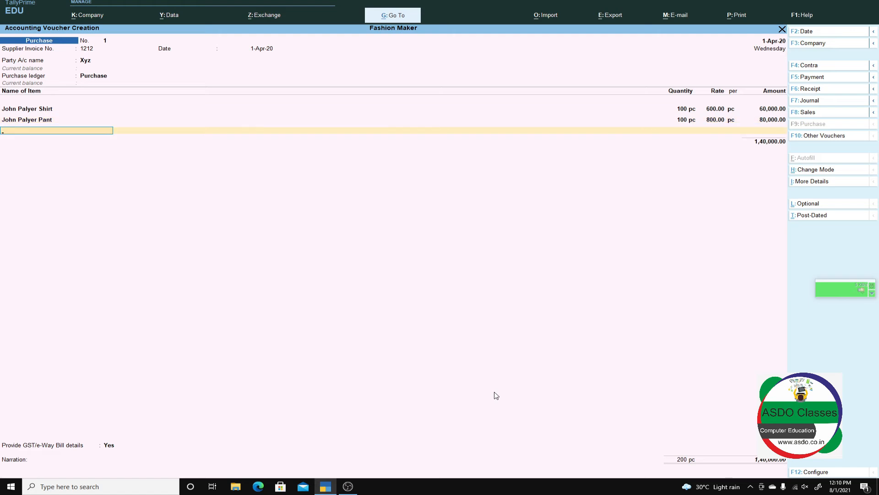
# - Add Roadster Shirt as the third item with a quantity of 100 pc at a rate of 500
pyautogui.write('Ro')
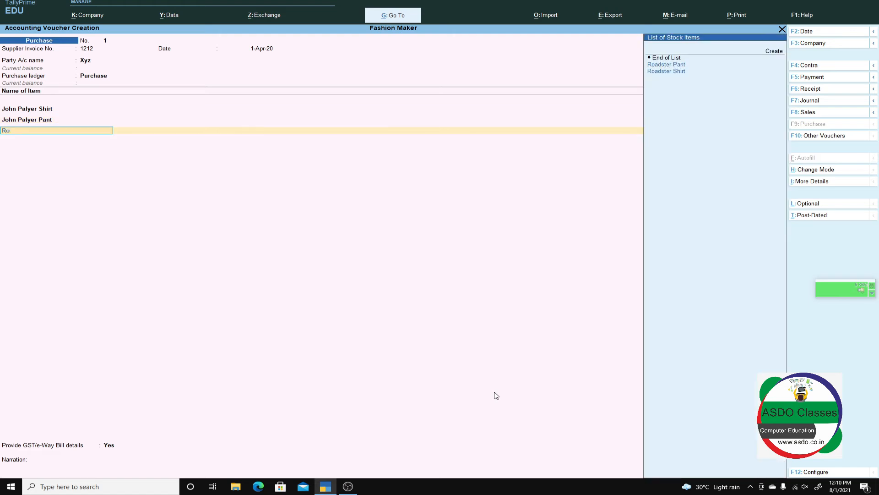
pyautogui.press('Down')
pyautogui.press('Return')
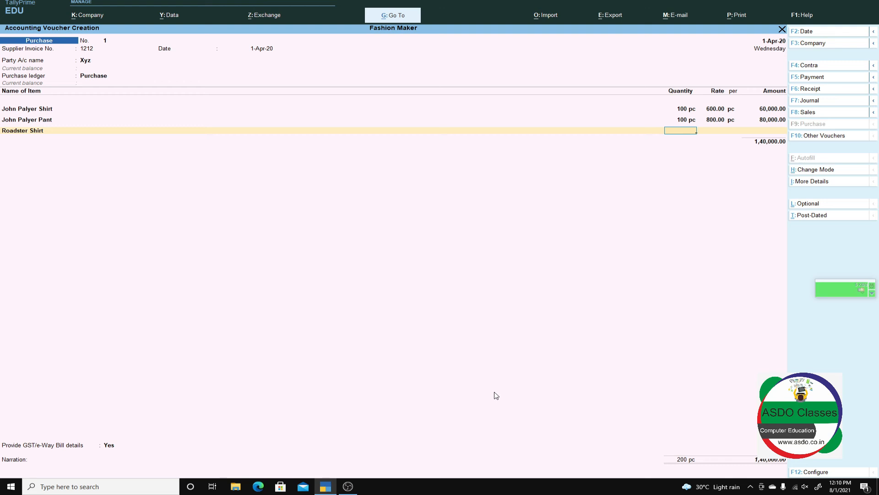
pyautogui.write('100')
pyautogui.press('Return')
pyautogui.write('500')
pyautogui.press('Return')
pyautogui.press('Return')
pyautogui.press('Return')
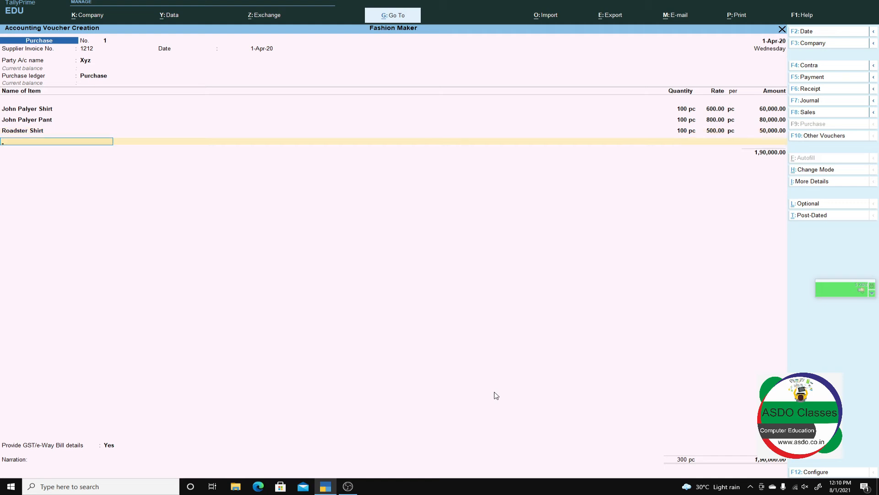
# - Add Roadster Pant as the fourth item with a quantity of 100 pc at a rate of 700
pyautogui.write('Road')
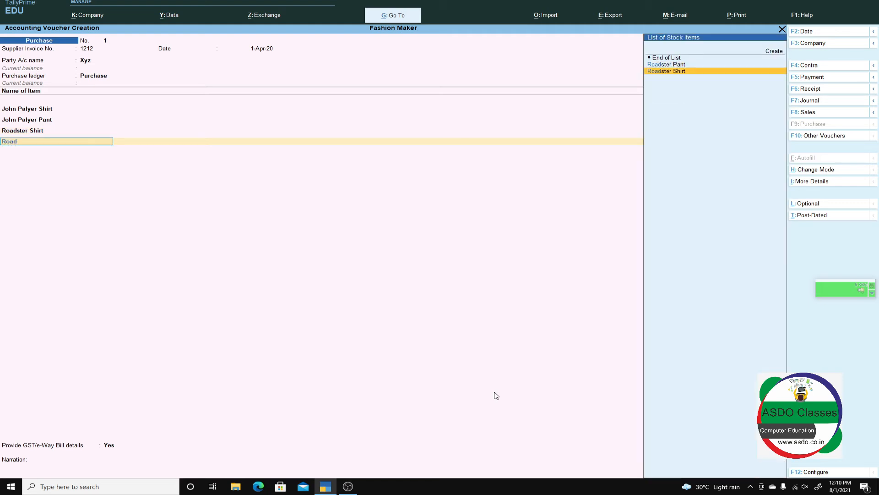
pyautogui.press('Up')
pyautogui.press('Return')
pyautogui.write('1')
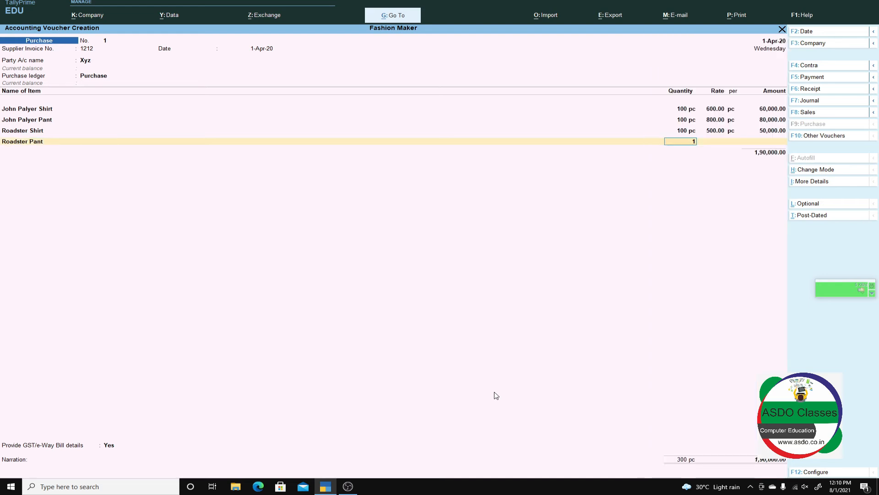
pyautogui.write('00')
pyautogui.press('Return')
pyautogui.write('00')
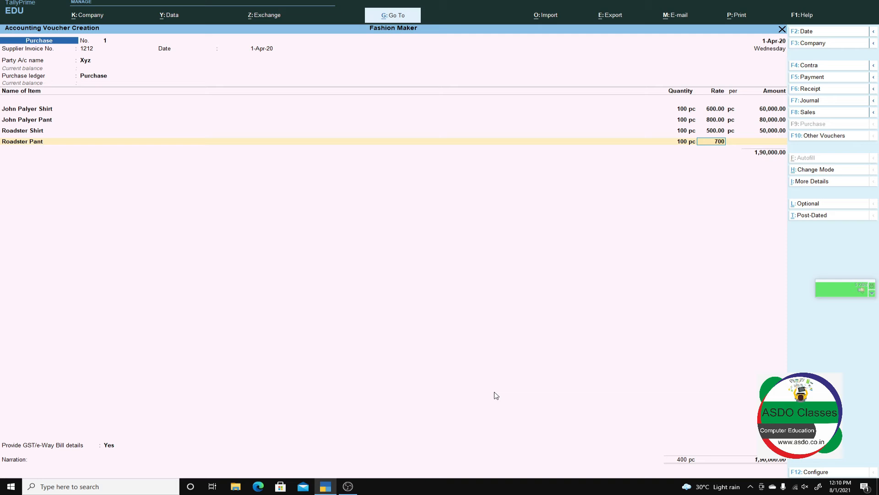
pyautogui.press('Return')
pyautogui.press('Return')
pyautogui.press('Return')
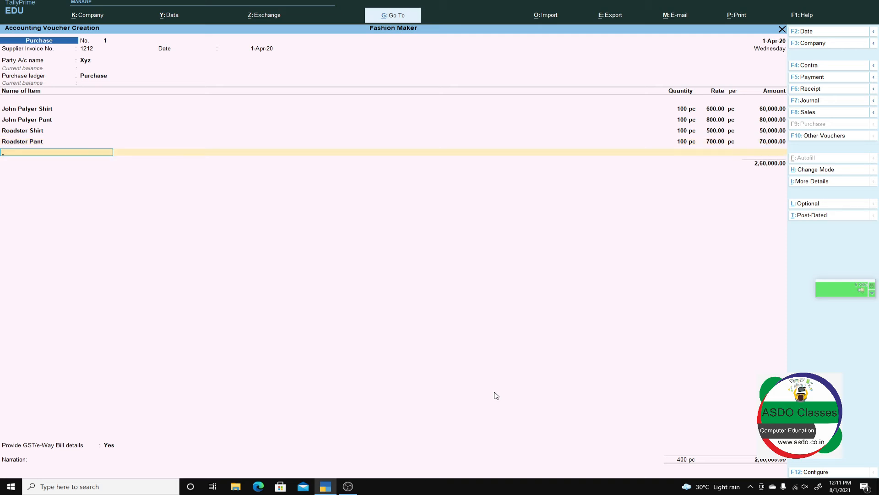
# - Add Indian Terrain Coat as the fifth item with a quantity of 100 pc at a rate of 1,000
pyautogui.write('I')
pyautogui.press('Return')
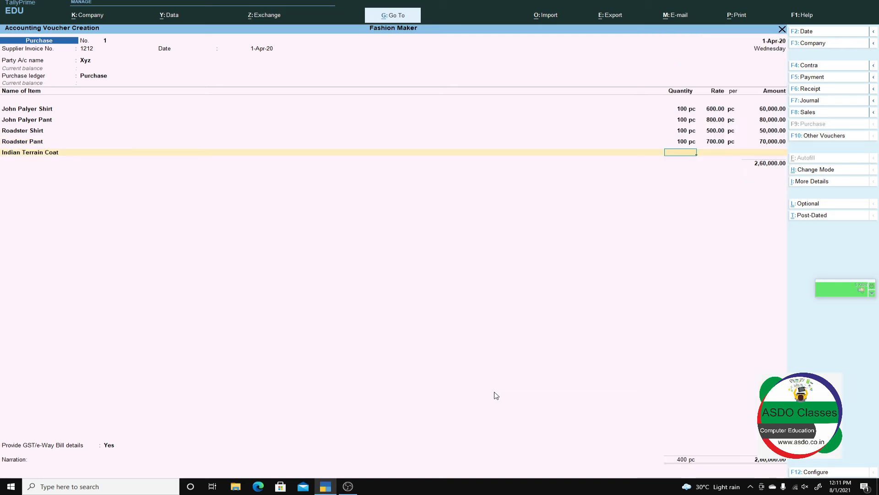
pyautogui.write('100')
pyautogui.press('Return')
pyautogui.write('1,00')
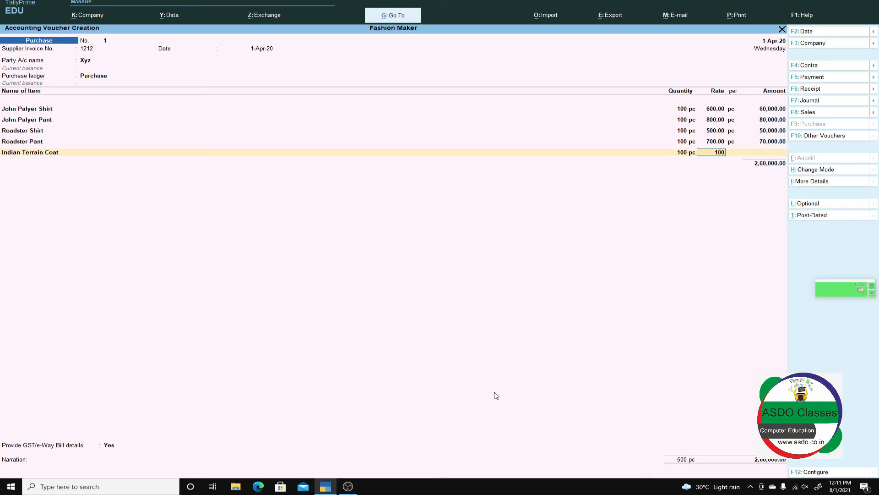
pyautogui.write('0')
pyautogui.press('Return')
pyautogui.press('Return')
pyautogui.press('Return')
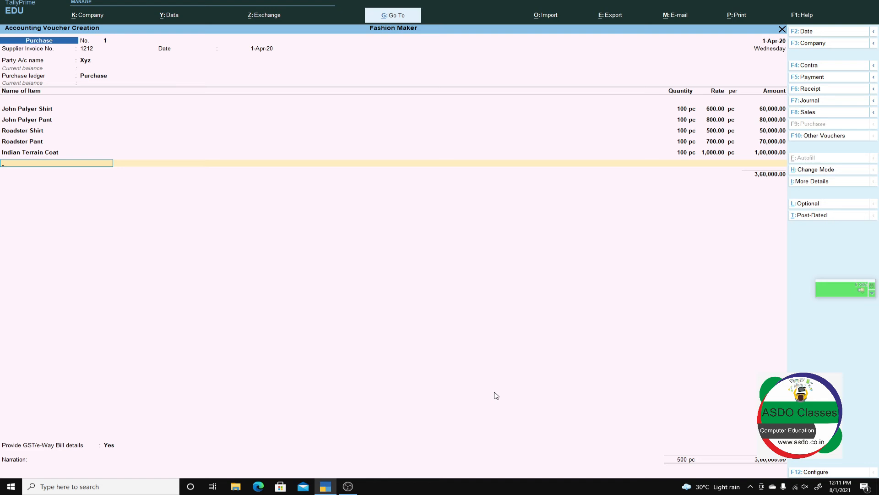
# - Add Blackberry Coat with a quantity of 100 pc at a rate of 900 and end the item list
pyautogui.press('Return')
pyautogui.write('1')
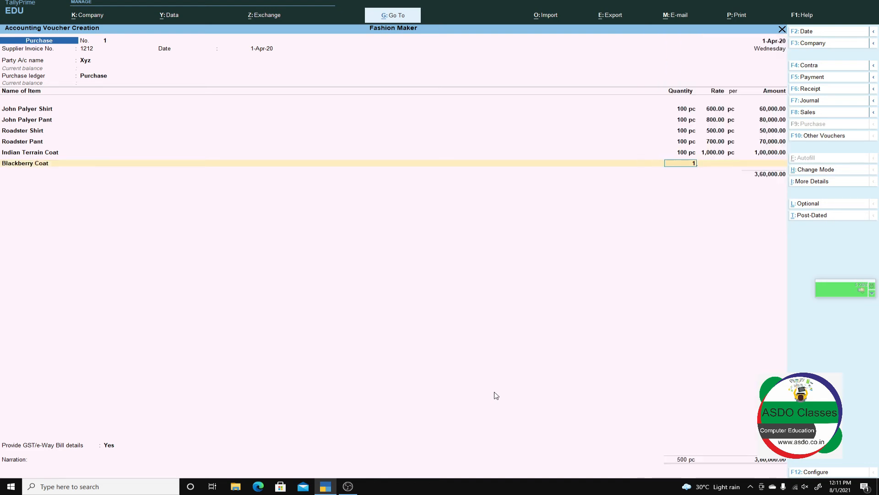
pyautogui.write('00')
pyautogui.press('Return')
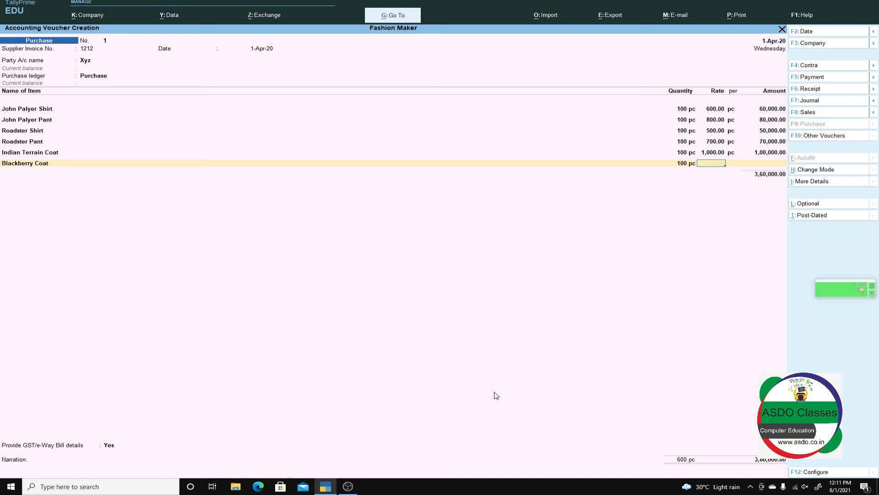
pyautogui.write('900')
pyautogui.press('Return')
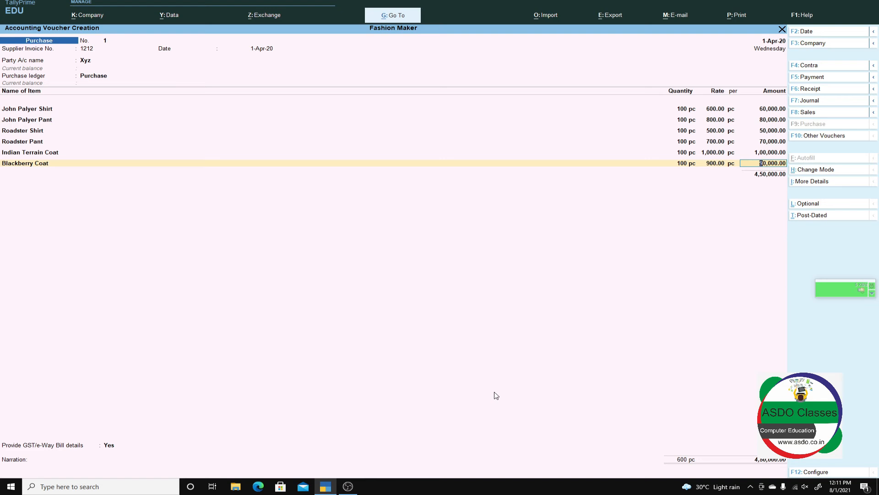
pyautogui.press('Return')
pyautogui.press('Return')
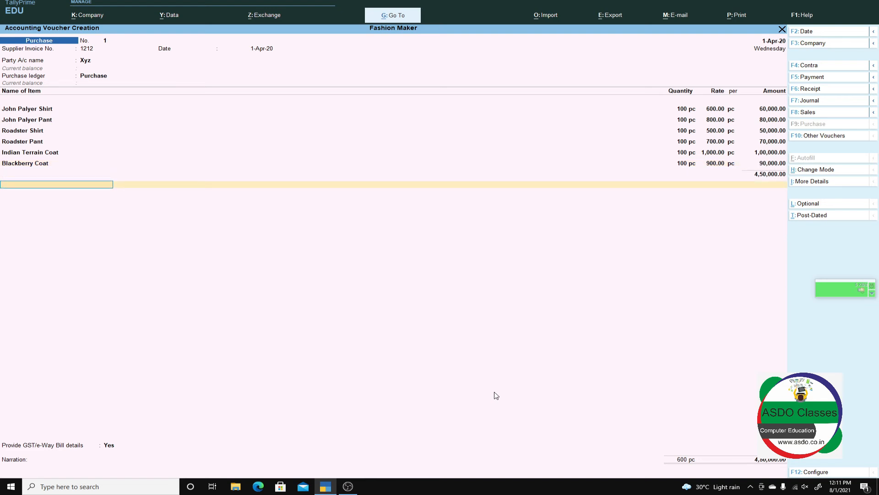
# - Add the Cgst and Sgst tax ledgers below the items, accepting their calculated amounts
pyautogui.press('Return')
pyautogui.press('Return')
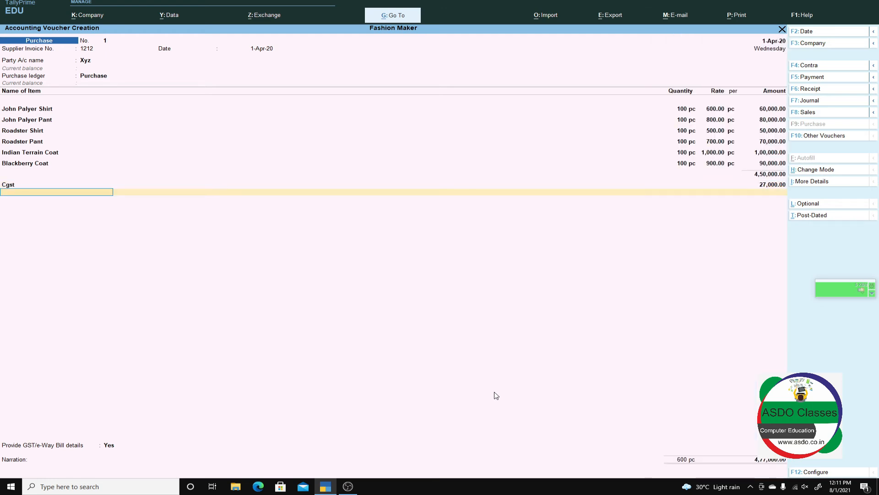
pyautogui.write('S')
pyautogui.press('Return')
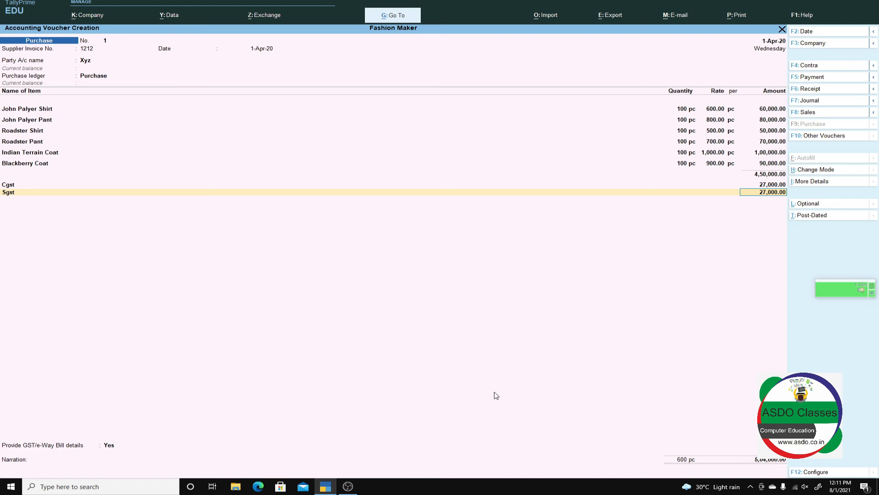
pyautogui.press('Return')
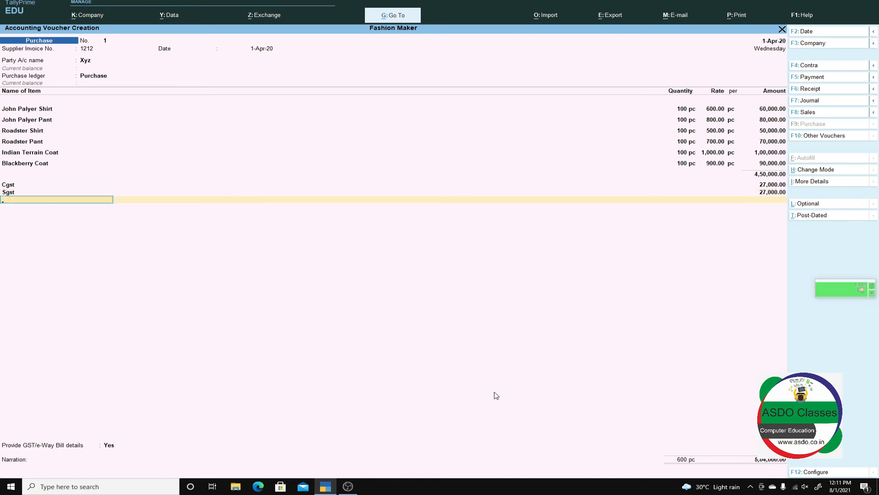
# - End the tax ledger list, set Provide GST/e-Way Bill details to No and save the purchase voucher
pyautogui.press('Return')
pyautogui.press('Down')
pyautogui.press('Return')
pyautogui.press('ctrl')
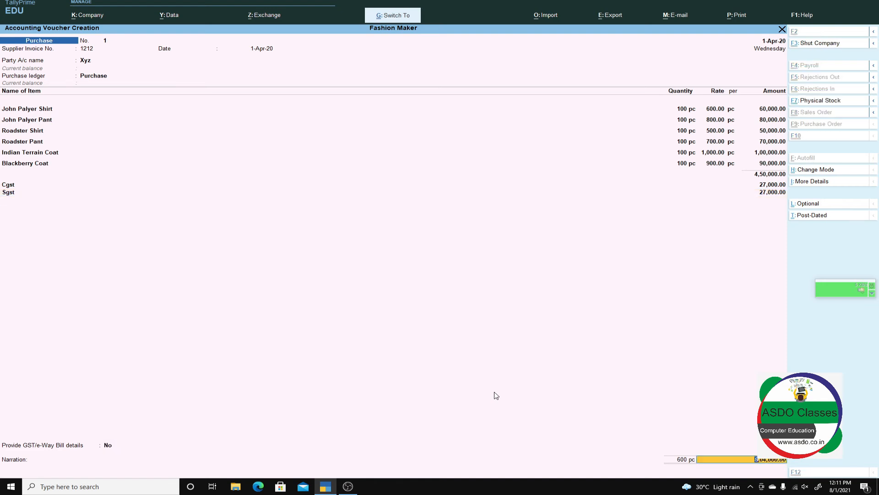
pyautogui.hotkey('ctrl', 'a')
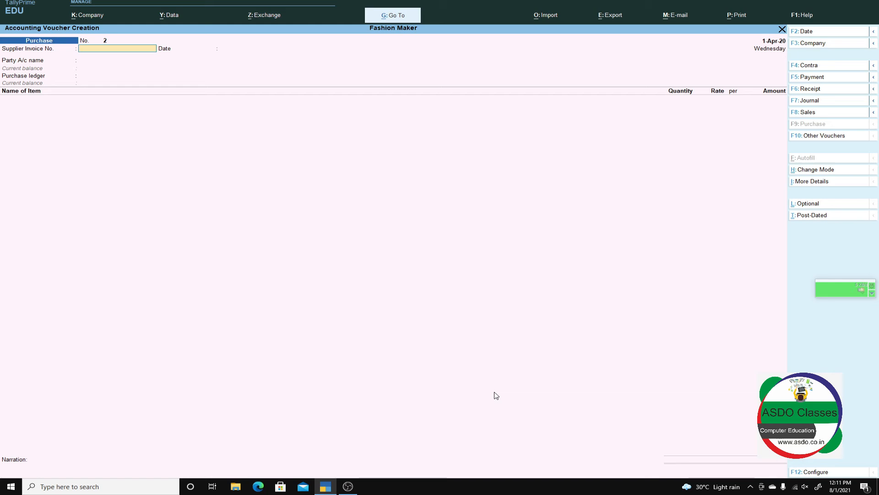
# - Reopen the saved purchase voucher, preview its printed invoice, and return to a new purchase voucher
pyautogui.press('pageup')
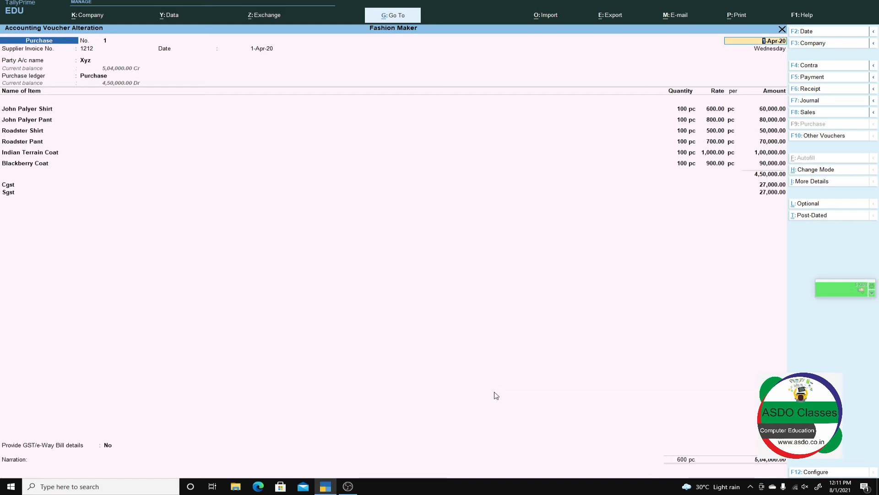
pyautogui.hotkey('alt', 'p')
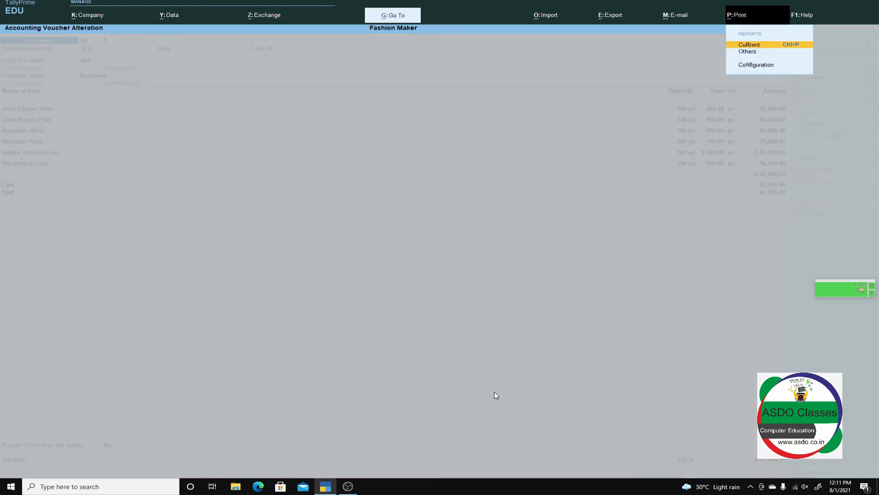
pyautogui.press('Return')
pyautogui.press('i')
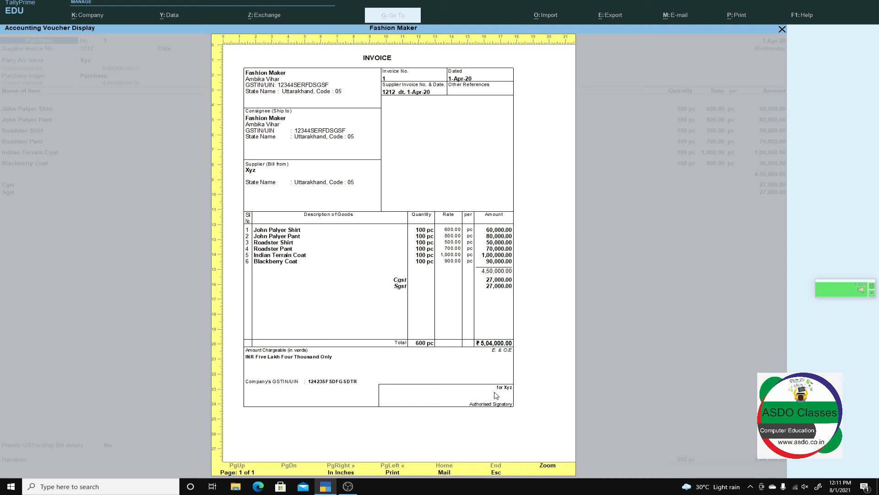
pyautogui.press('Escape')
pyautogui.press('Escape')
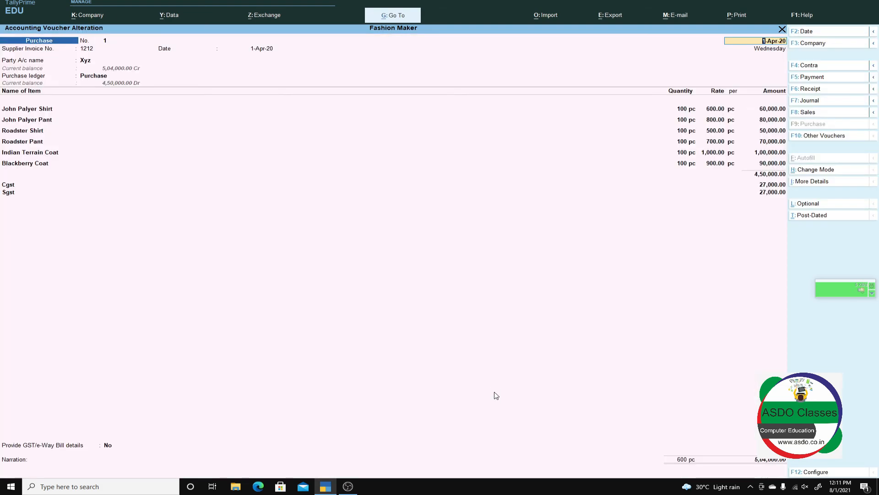
pyautogui.hotkey('ctrl', 'a')
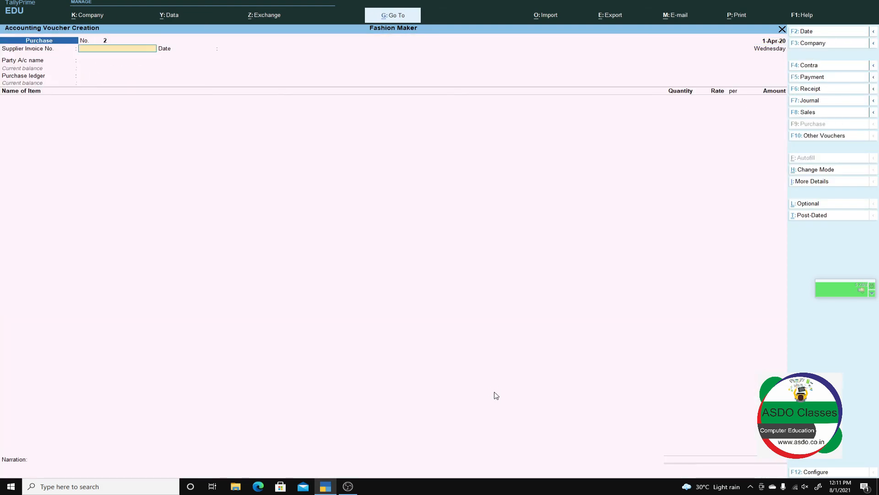
# - Start a sales voucher and create the party ledger Abc under Sundry Debtors
pyautogui.press('F8')
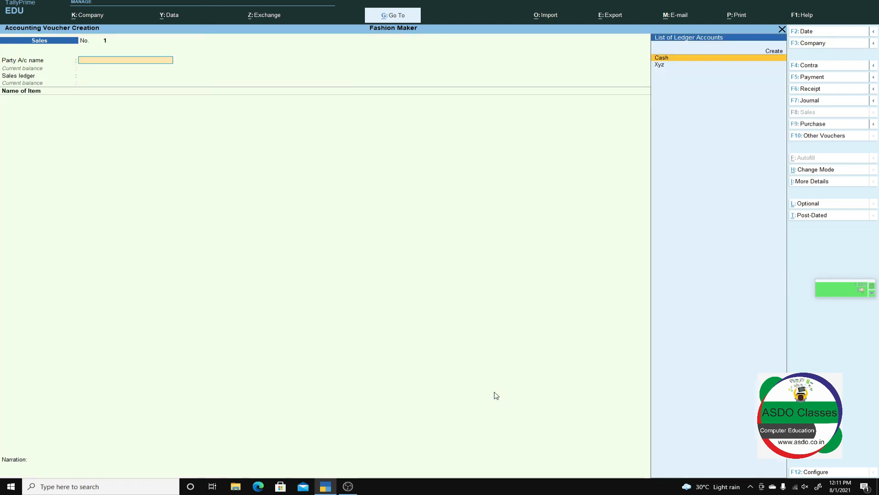
pyautogui.hotkey('alt', 'c')
pyautogui.write('Ab')
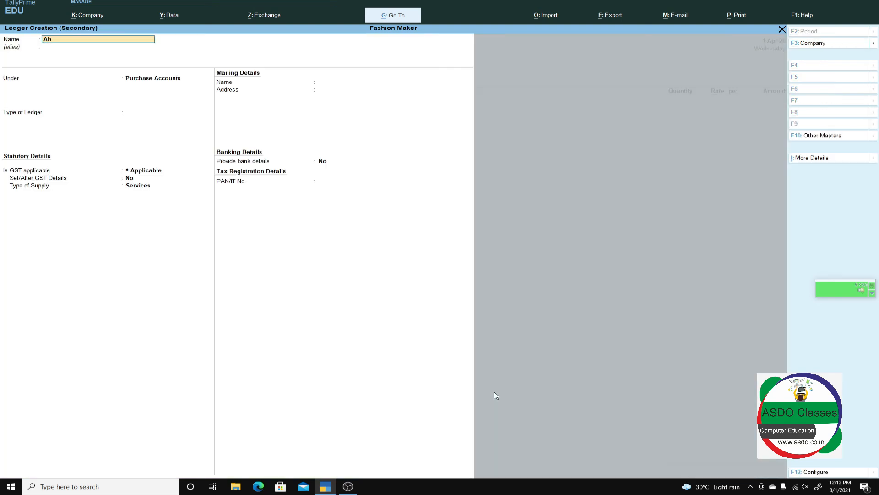
pyautogui.write('c')
pyautogui.press('Return')
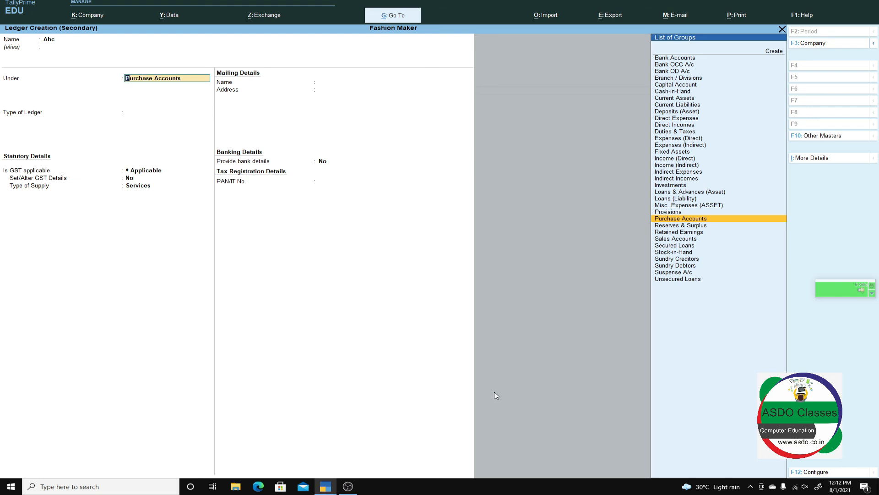
pyautogui.write('Su')
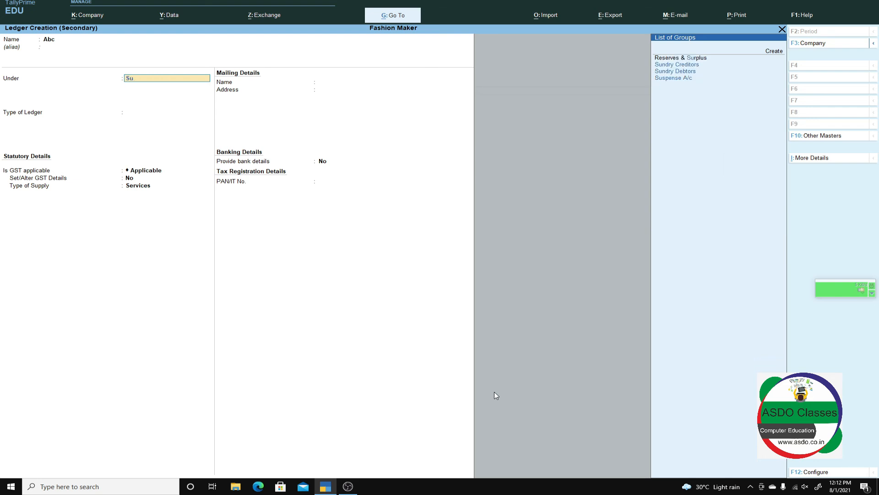
pyautogui.press('Down')
pyautogui.press('Down')
pyautogui.press('Return')
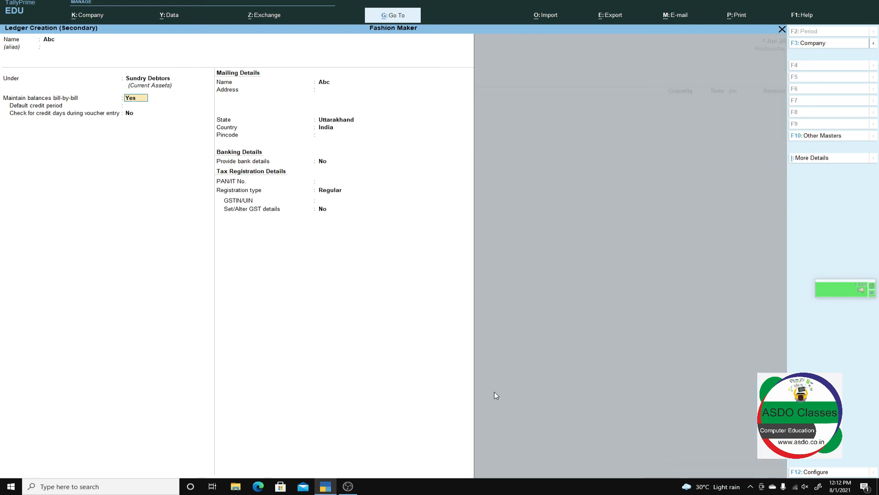
# - Save the Abc ledger with registration type Consumer and accept the dispatch and party details without entries
pyautogui.press('Return')
pyautogui.press('Return')
pyautogui.press('Return')
pyautogui.press('Return')
pyautogui.press('Return')
pyautogui.press('Return')
pyautogui.press('Return')
pyautogui.press('Return')
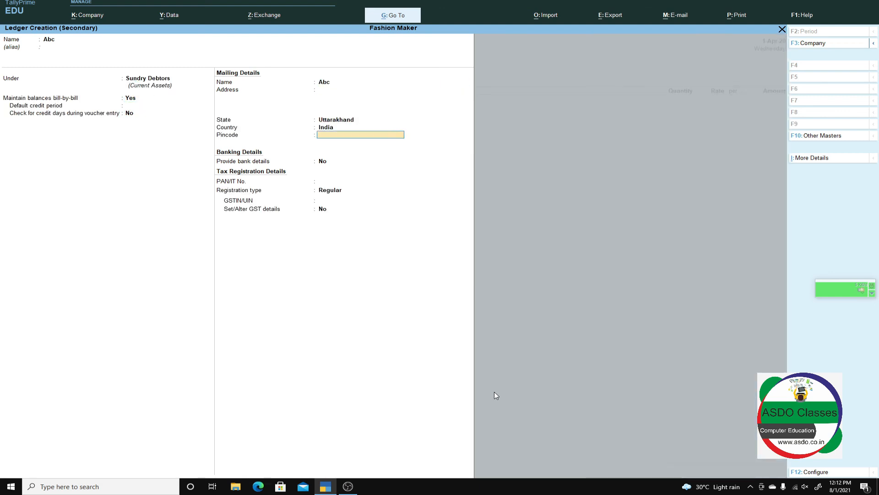
pyautogui.press('Up')
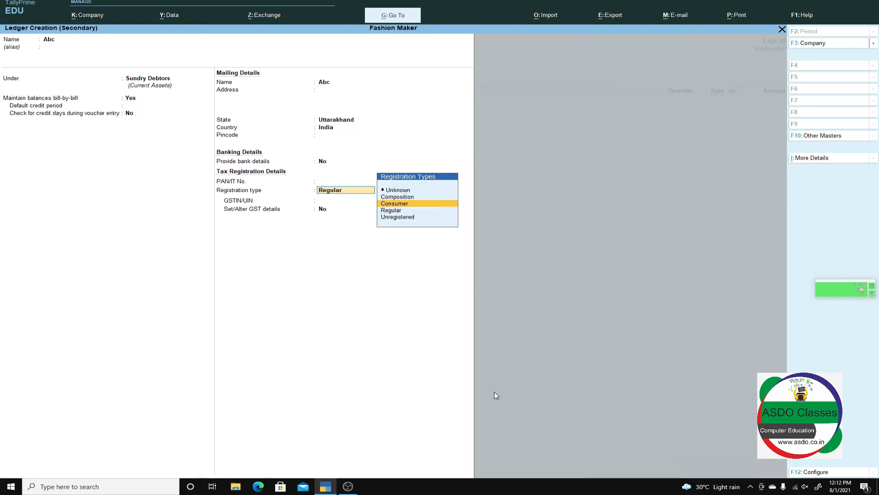
pyautogui.press('Return')
pyautogui.press('Return')
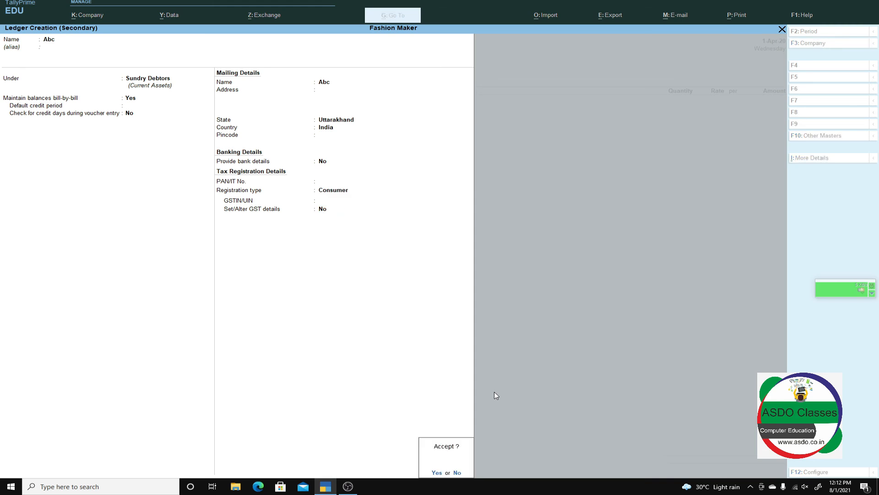
pyautogui.press('Return')
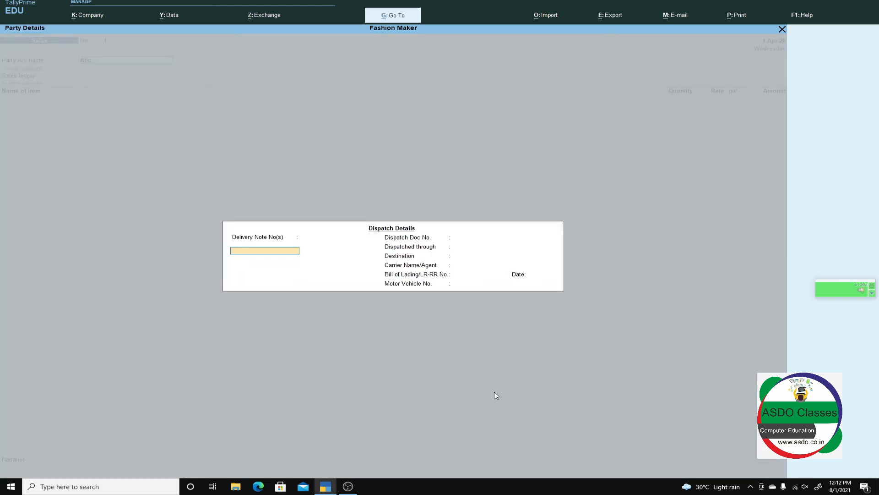
pyautogui.hotkey('ctrl', 'a')
pyautogui.hotkey('ctrl', 'a')
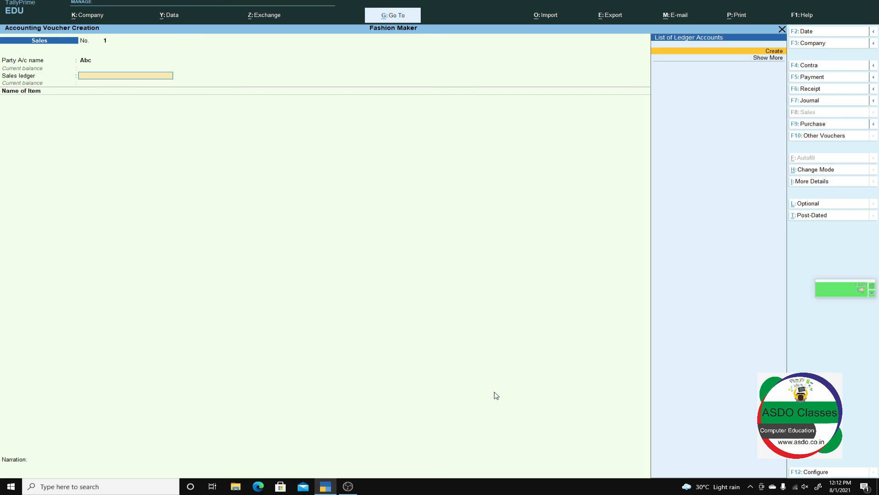
# - Create a sales ledger named Sale under Sales Accounts, keeping its ledger type Not Applicable
pyautogui.hotkey('alt', 'c')
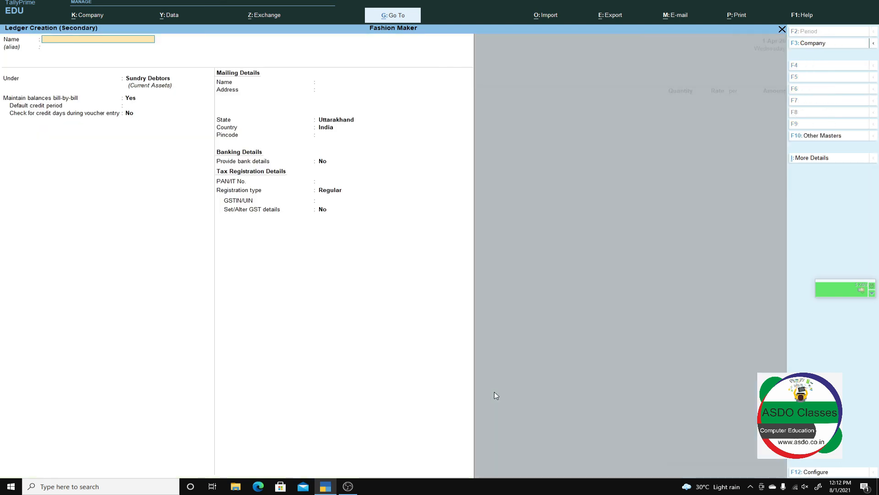
pyautogui.write('Sale')
pyautogui.press('Return')
pyautogui.press('Return')
pyautogui.write('sa')
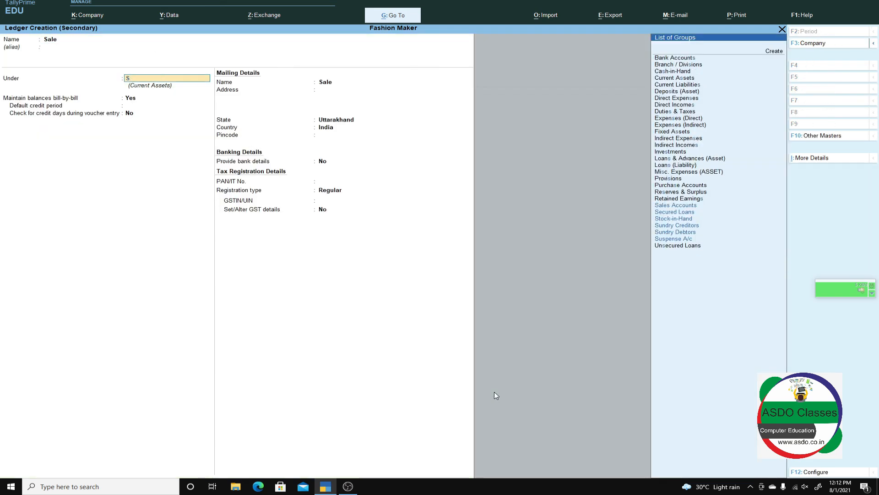
pyautogui.press('Return')
pyautogui.press('Return')
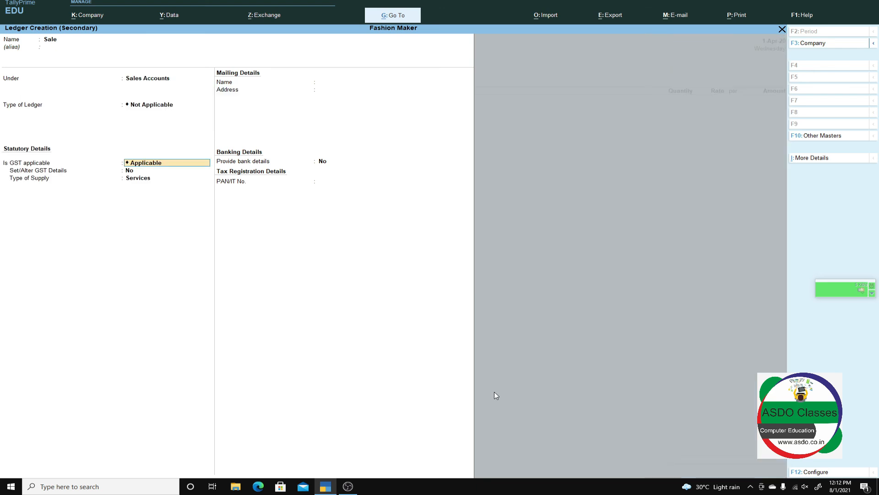
# - Keep GST applicable for the Sale ledger, set its type of supply to Goods and save it
pyautogui.press('Return')
pyautogui.press('Return')
pyautogui.press('Up')
pyautogui.press('Return')
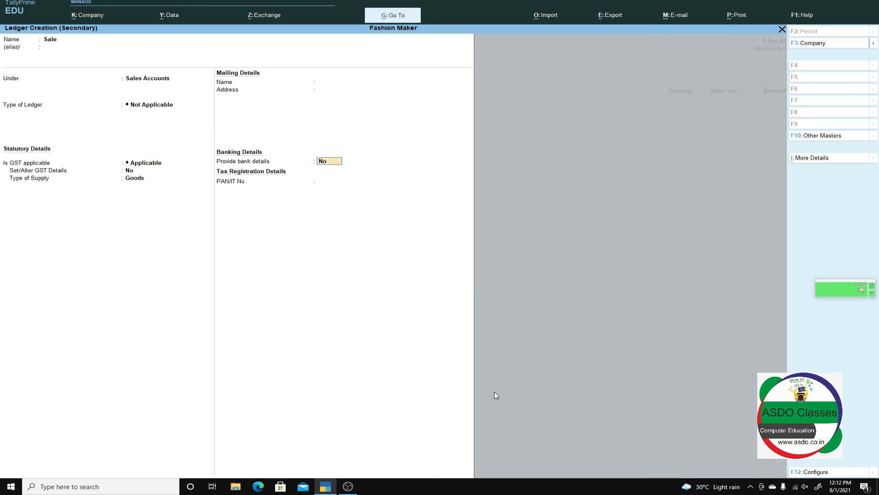
pyautogui.press('Return')
pyautogui.press('Return')
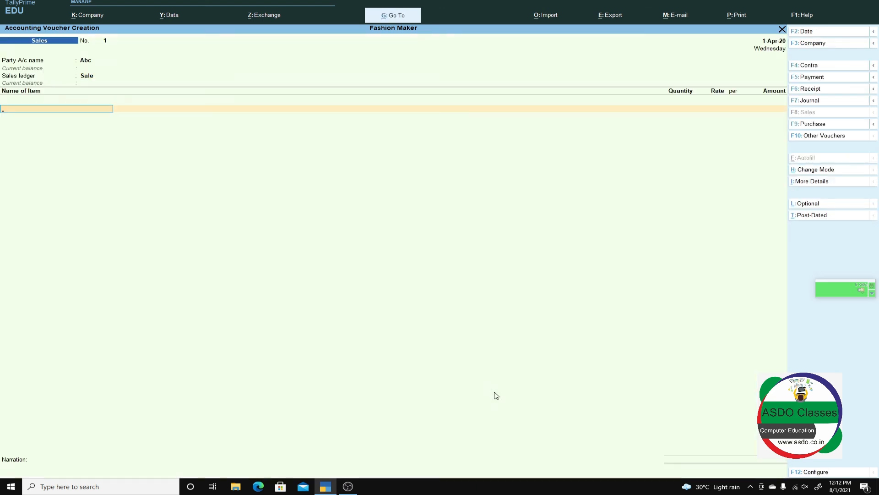
# - Add John Palyer Pant as the first sales item with a quantity of 4 pc at a rate of 1,000
pyautogui.write('Jo')
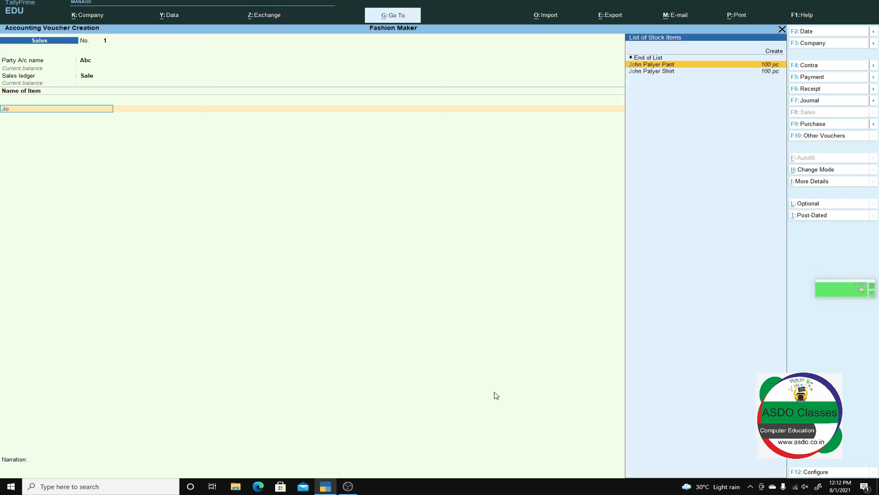
pyautogui.press('Return')
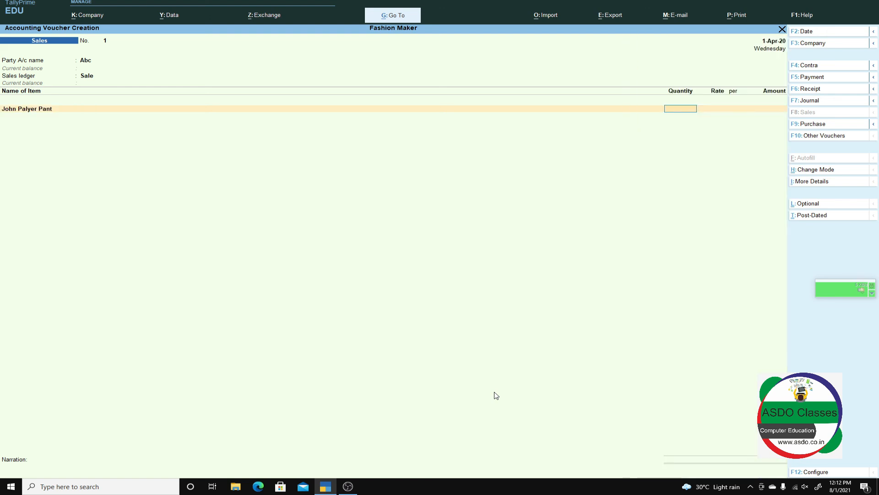
pyautogui.press('Return')
pyautogui.write('1000')
pyautogui.press('Return')
pyautogui.press('Return')
pyautogui.press('Return')
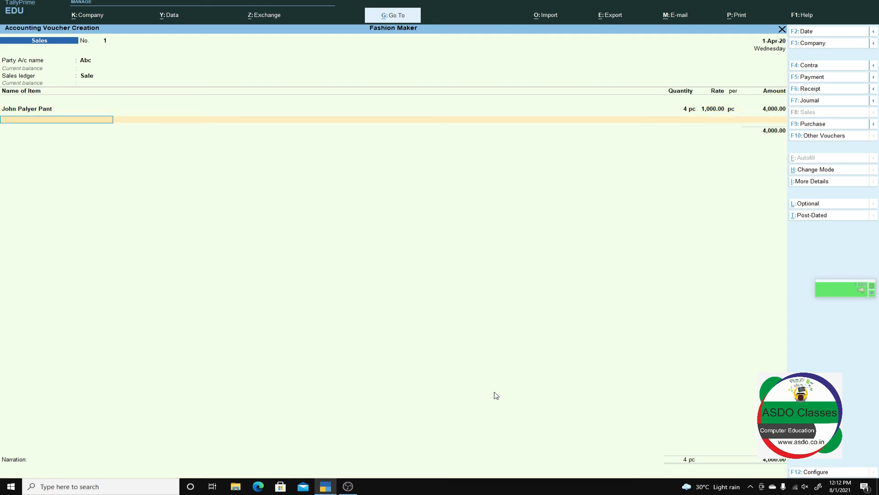
# - Add John Palyer Shirt as the second sales item with a quantity of 4 pc at a rate of 600
pyautogui.write('Jo')
pyautogui.press('Down')
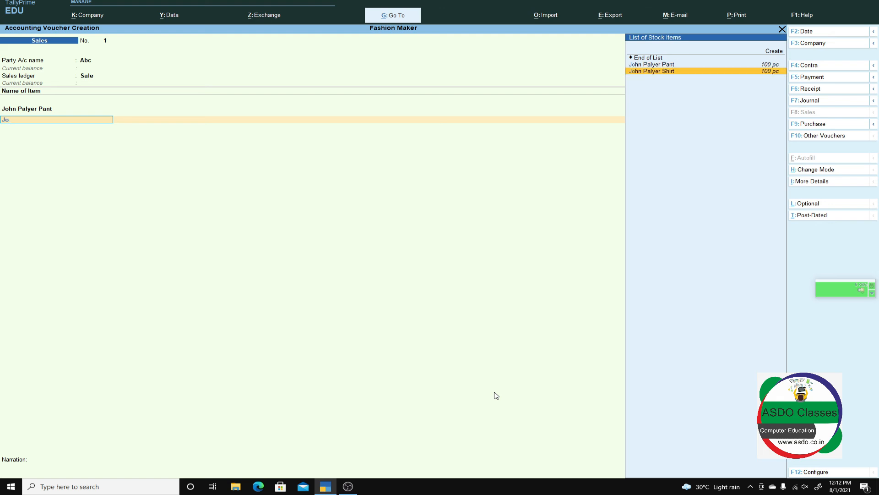
pyautogui.press('Return')
pyautogui.press('Return')
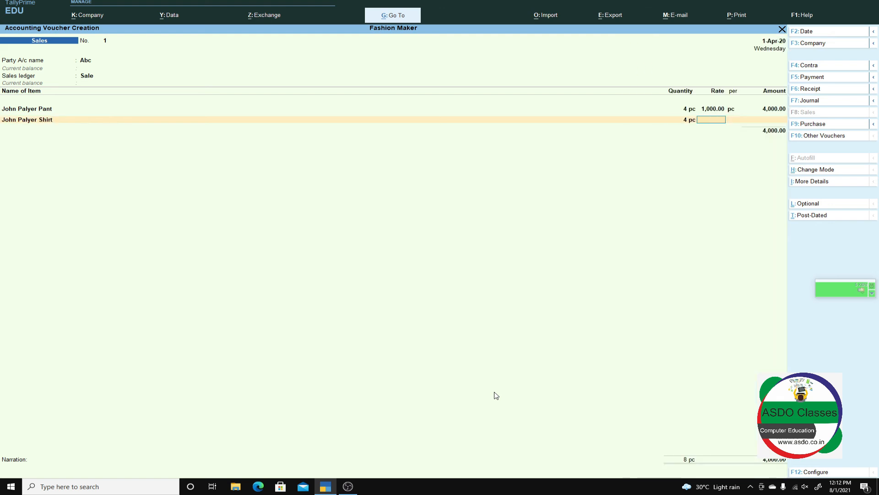
pyautogui.write('600')
pyautogui.press('Return')
pyautogui.press('Return')
pyautogui.press('Return')
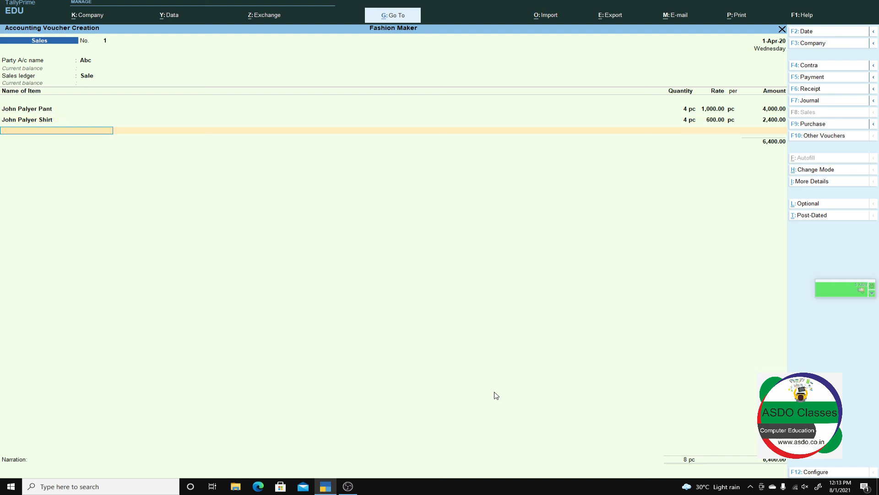
# - Add Roadster Pant as the third sales item with a quantity of 1 pc at a rate of 900
pyautogui.write('Ro')
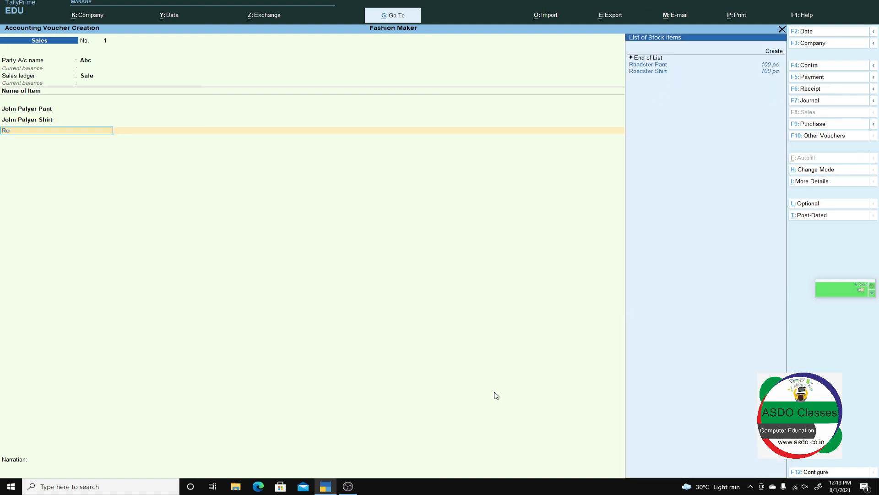
pyautogui.press('Return')
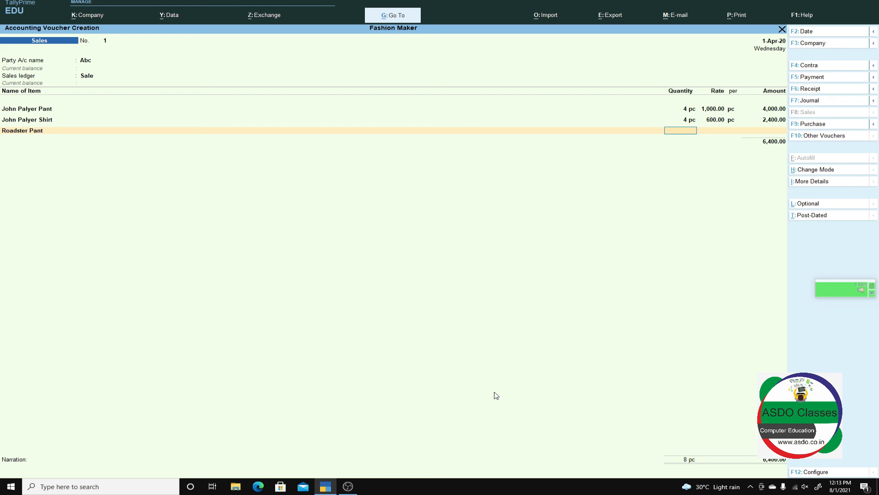
pyautogui.press('Return')
pyautogui.write('900')
pyautogui.press('Return')
pyautogui.press('Return')
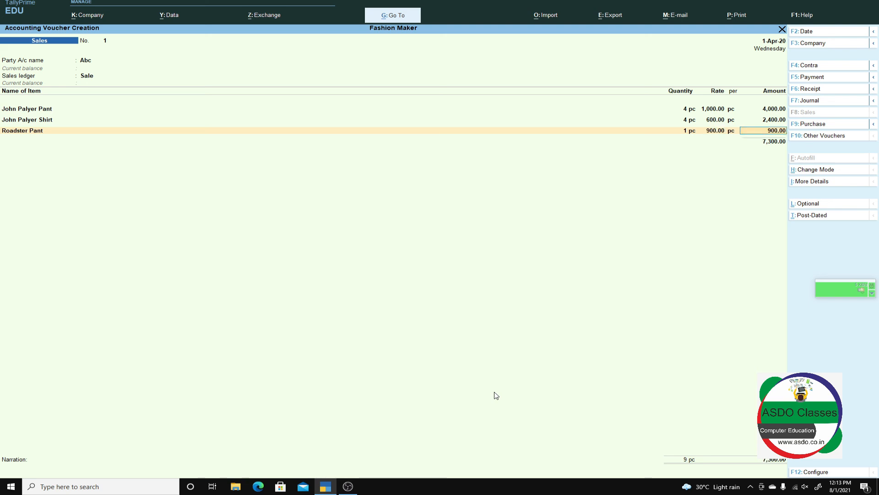
pyautogui.press('Return')
# - Add Roadster Shirt with a quantity of 1 pc at a rate of 600 and end the item list
pyautogui.write('Ro')
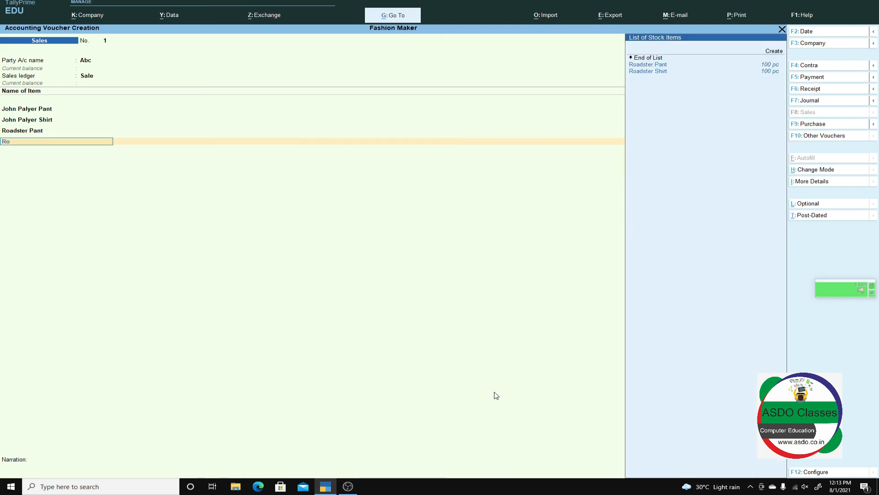
pyautogui.press('Down')
pyautogui.press('Return')
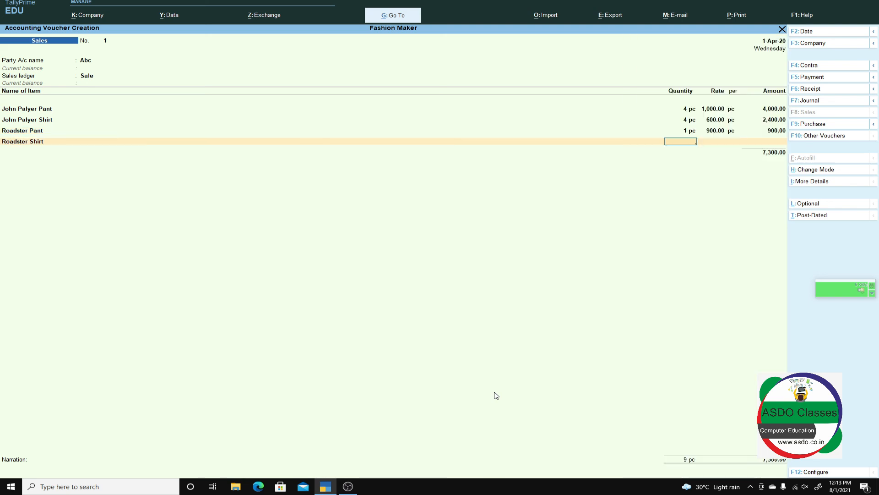
pyautogui.write('1\\')
pyautogui.press('Return')
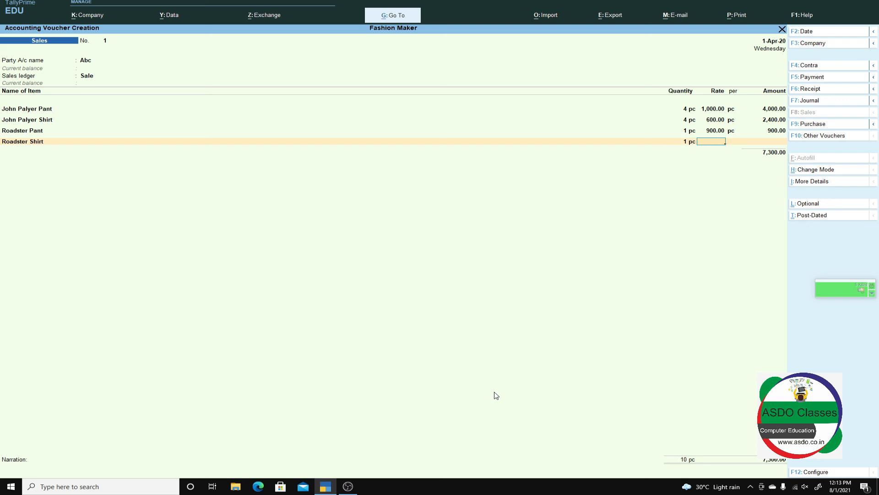
pyautogui.write('600')
pyautogui.press('Return')
pyautogui.press('Return')
pyautogui.press('Return')
pyautogui.press('Return')
# - Add the Cgst tax ledger below the sales items, accepting its calculated amount
pyautogui.write('c')
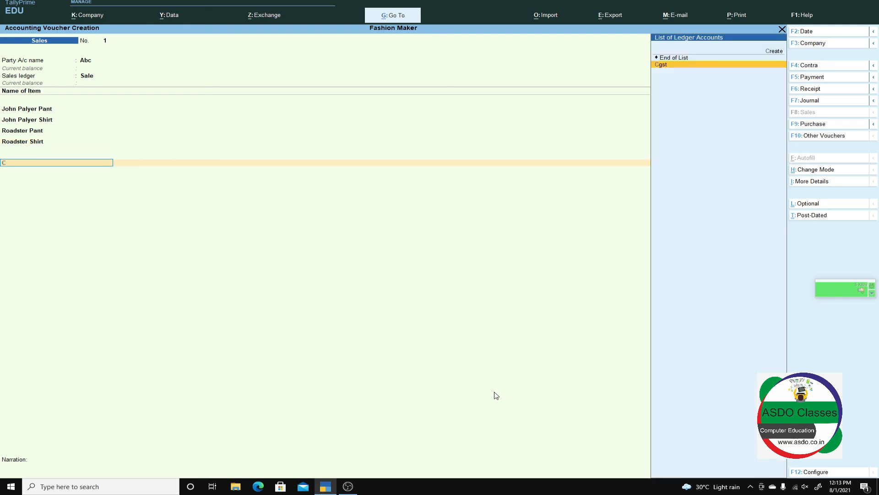
pyautogui.press('Return')
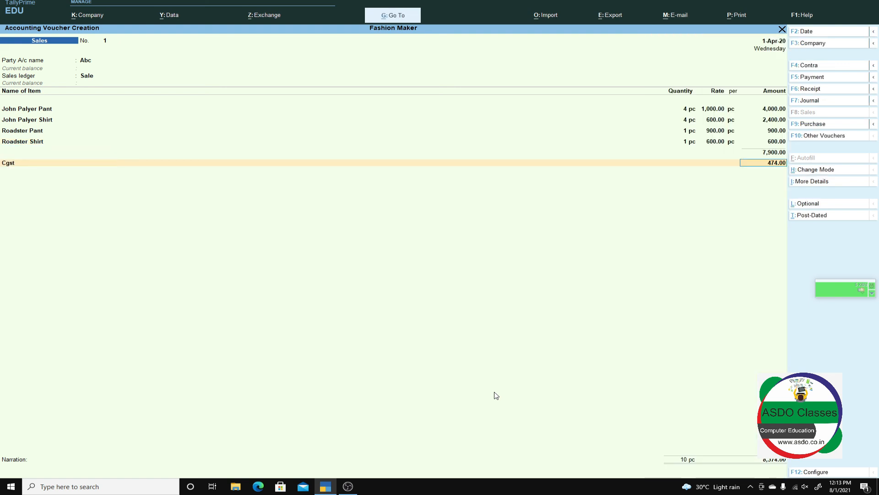
pyautogui.press('Return')
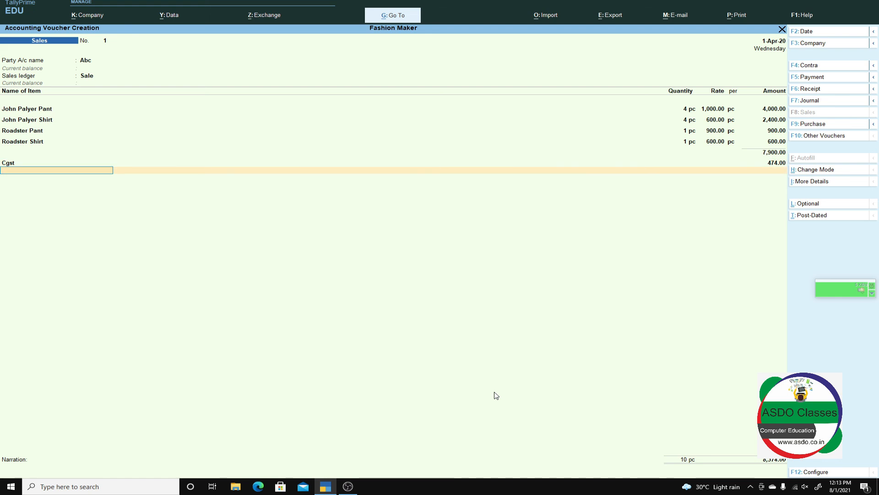
# - Add the Sgst tax ledger below Cgst on the sales voucher, accepting its calculated amount
pyautogui.write('s')
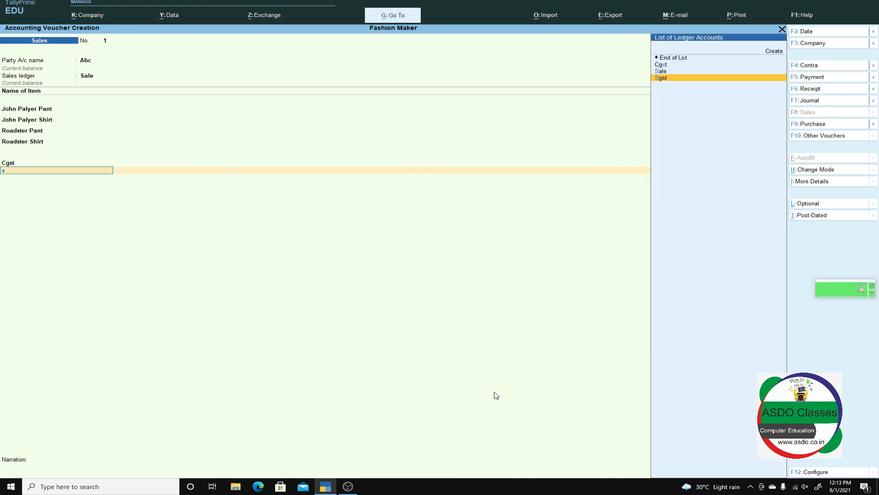
pyautogui.press('Return')
pyautogui.press('Return')
pyautogui.press('Return')
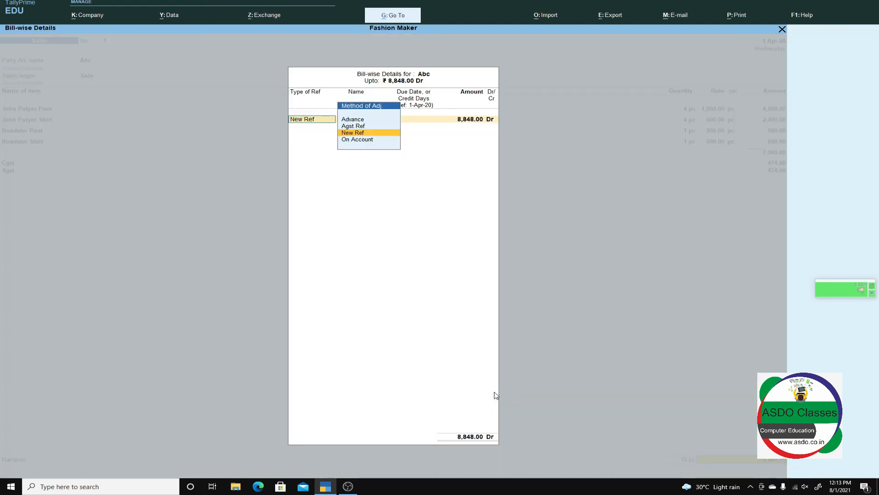
# - Allocate the sale to Abc as a New Ref bill named Abc 12 for the full amount and save the sales voucher
pyautogui.press('Return')
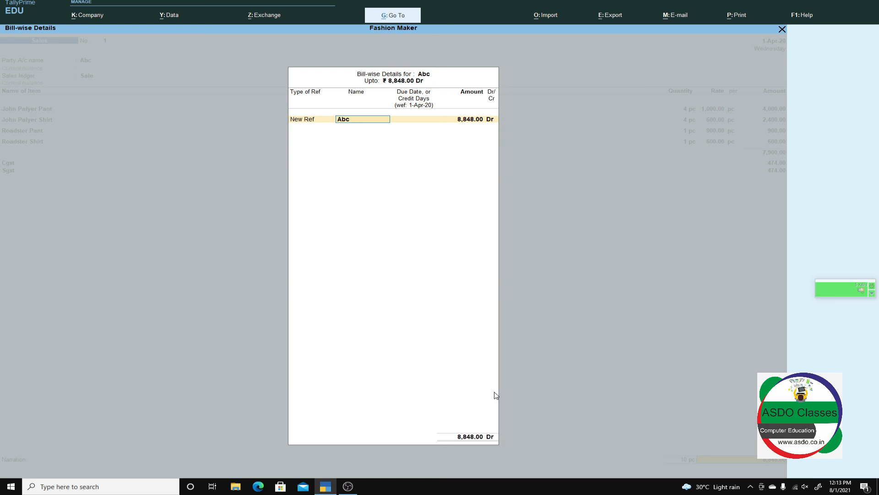
pyautogui.write('2')
pyautogui.press('Return')
pyautogui.press('Return')
pyautogui.press('Return')
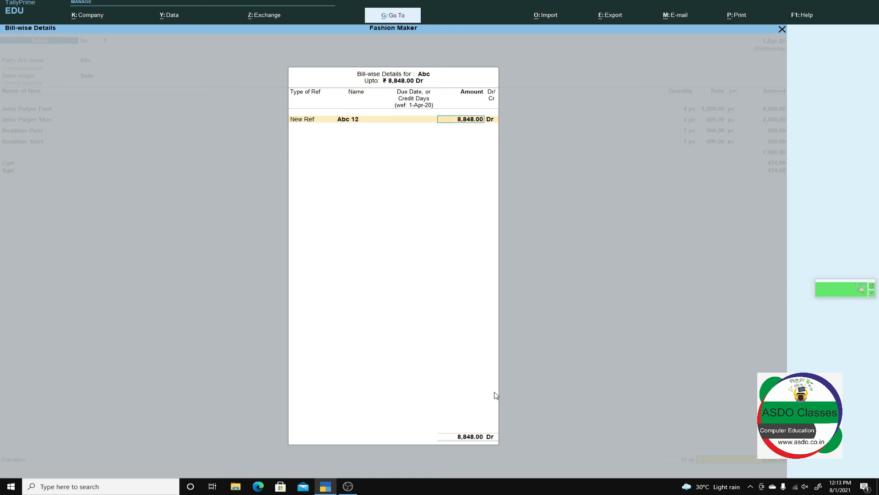
pyautogui.press('Return')
pyautogui.press('Return')
pyautogui.press('Return')
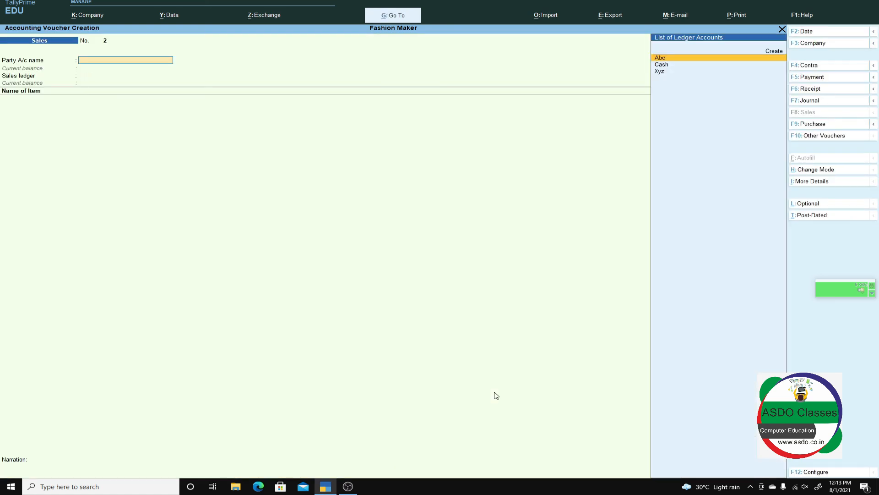
# - Reopen the saved sales voucher, preview its printed tax invoice, and return to the Gateway of Tally
pyautogui.press('pageup')
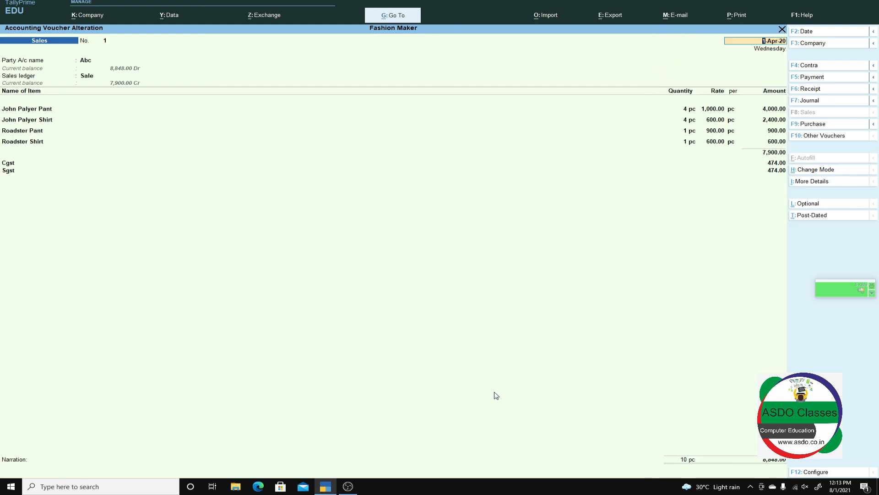
pyautogui.hotkey('alt', 'p')
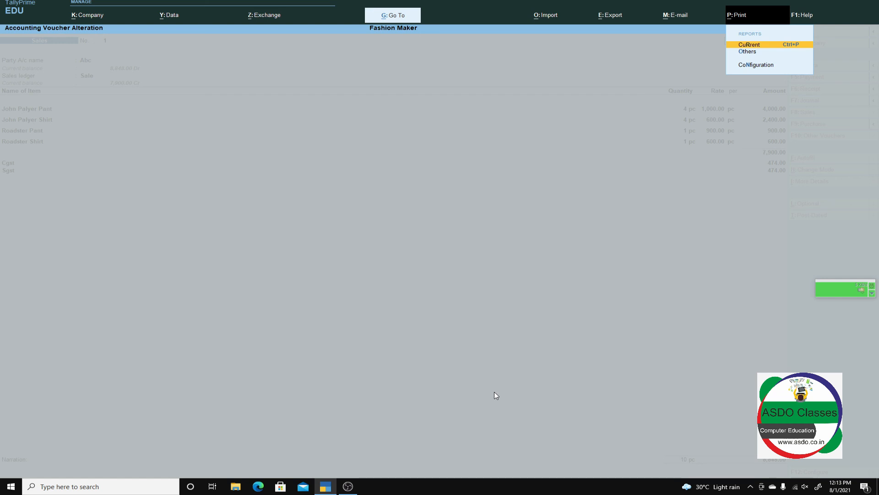
pyautogui.press('Return')
pyautogui.press('i')
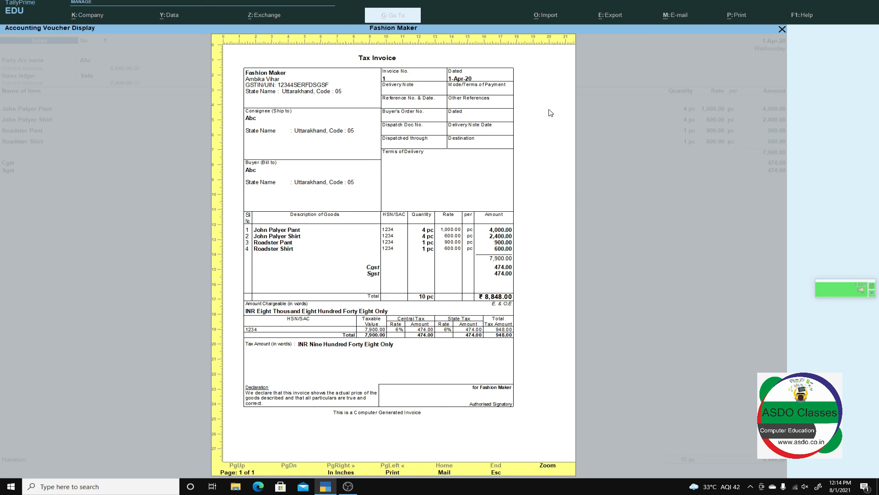
pyautogui.press('Escape')
pyautogui.press('Escape')
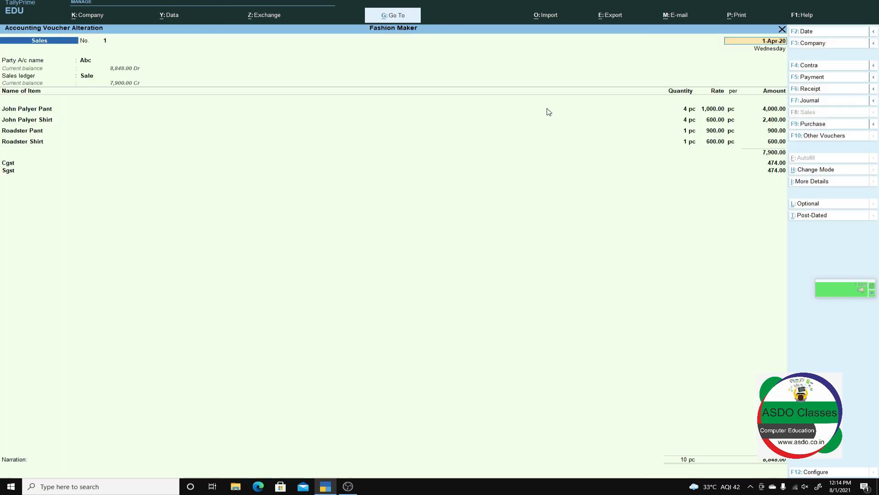
pyautogui.hotkey('ctrl', 'a')
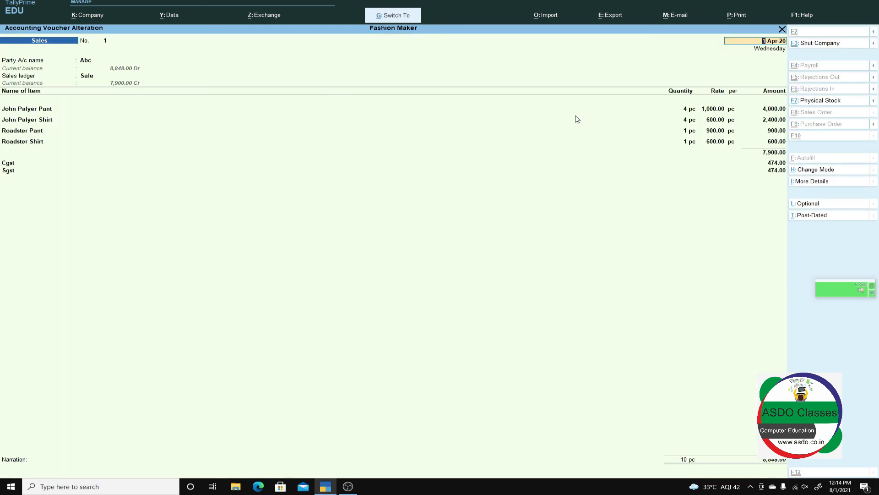
pyautogui.press('Escape')
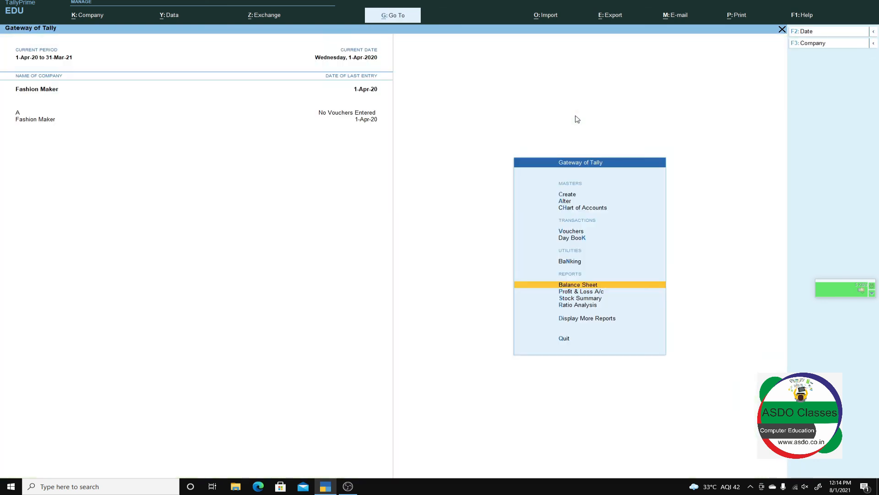
# - Open the Inventory Books among the additional reports of Fashion Maker
pyautogui.press('Down')
pyautogui.press('Down')
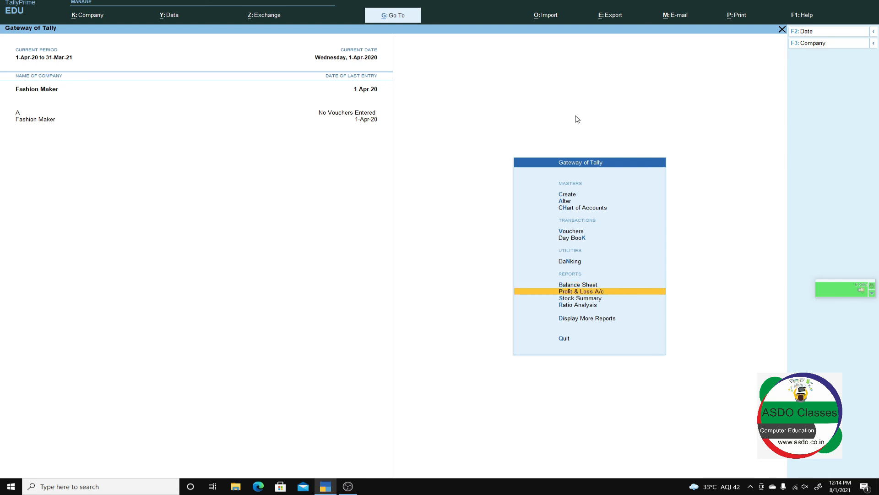
pyautogui.press('Down')
pyautogui.press('Down')
pyautogui.press('Return')
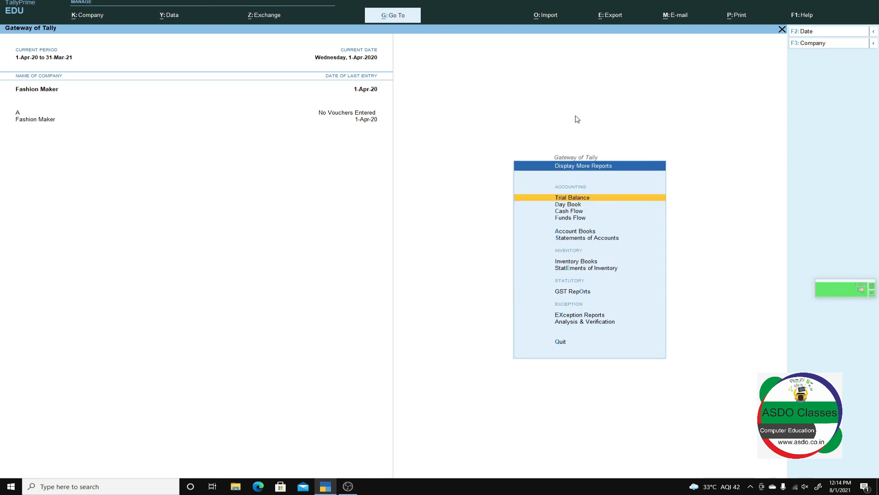
pyautogui.press('Down')
pyautogui.press('Down')
pyautogui.press('Down')
pyautogui.press('Down')
pyautogui.press('Down')
pyautogui.press('Down')
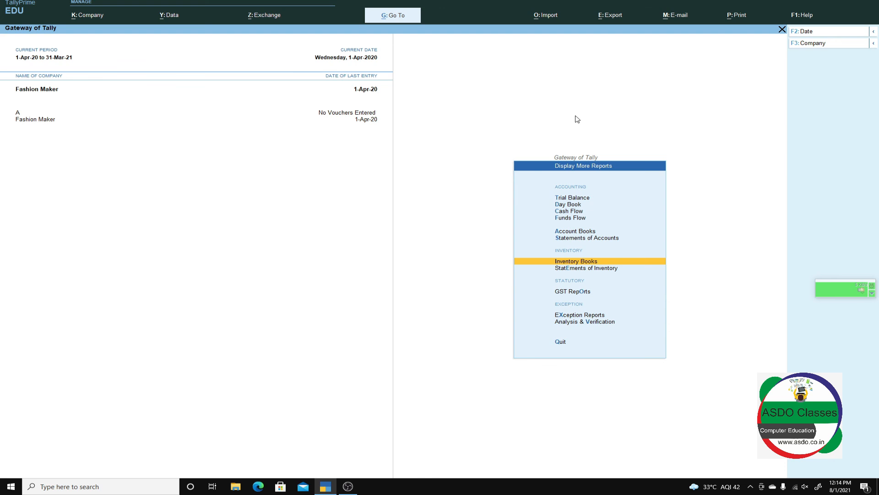
pyautogui.press('Return')
# - View the stock item report for Blackberry Coat and return to the Inventory Books
pyautogui.press('Return')
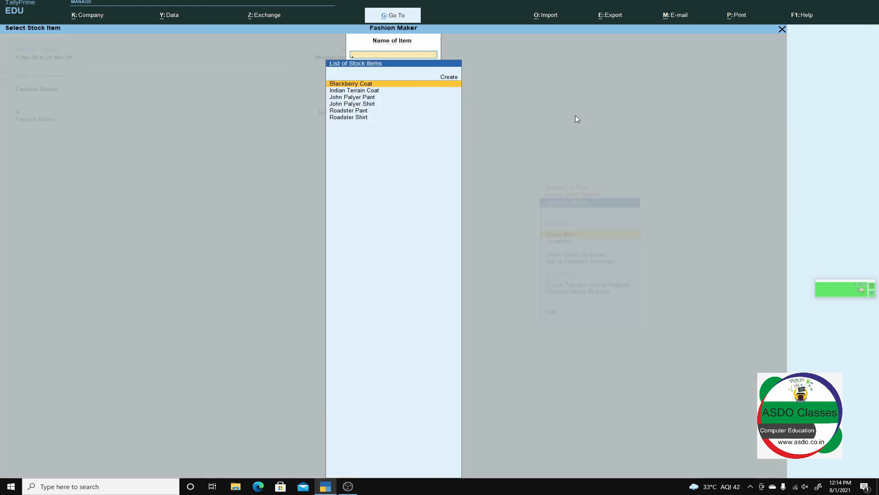
pyautogui.press('Return')
pyautogui.press('Escape')
pyautogui.press('Escape')
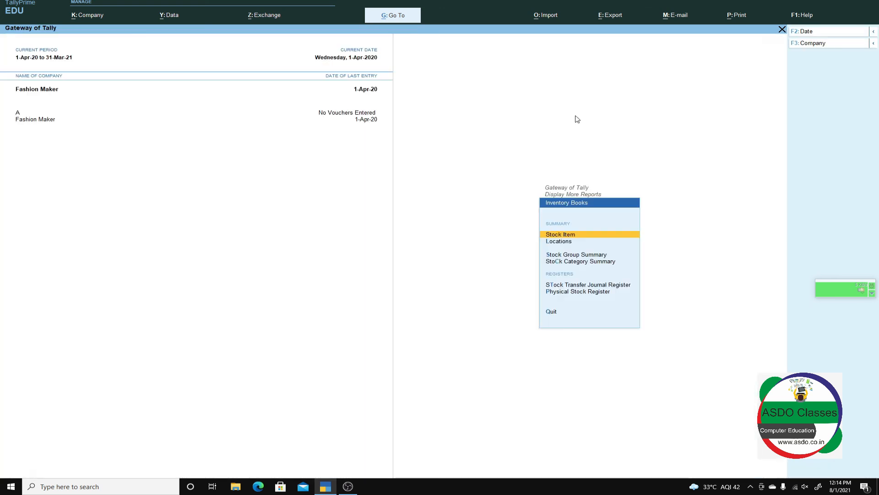
# - View the Stock Group Summary for the Coat group and return to the Inventory Books
pyautogui.press('Down')
pyautogui.press('Down')
pyautogui.press('Return')
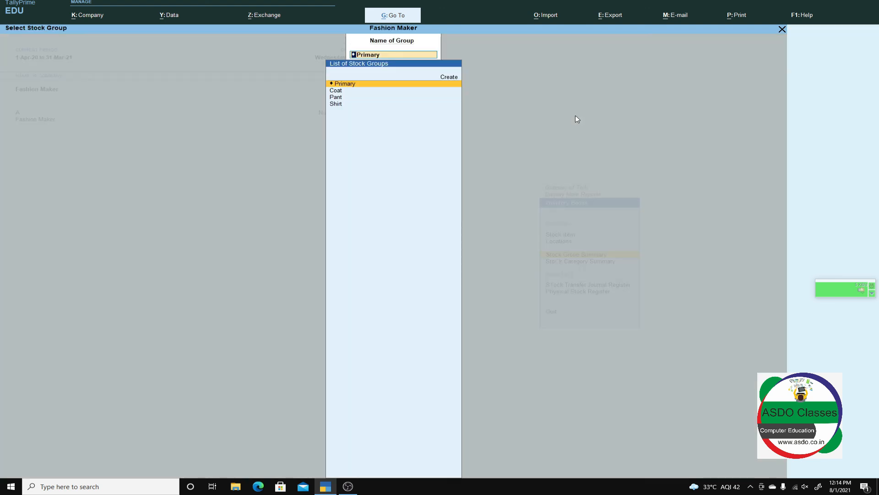
pyautogui.press('Down')
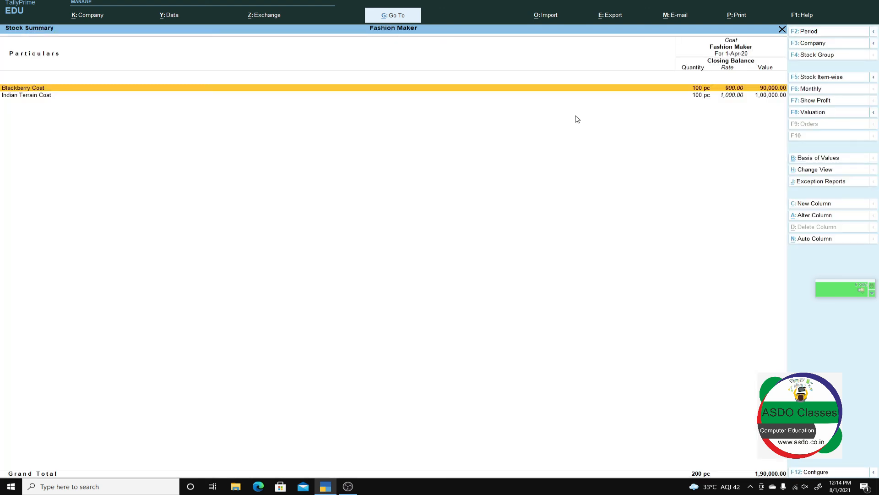
pyautogui.press('Escape')
pyautogui.press('Escape')
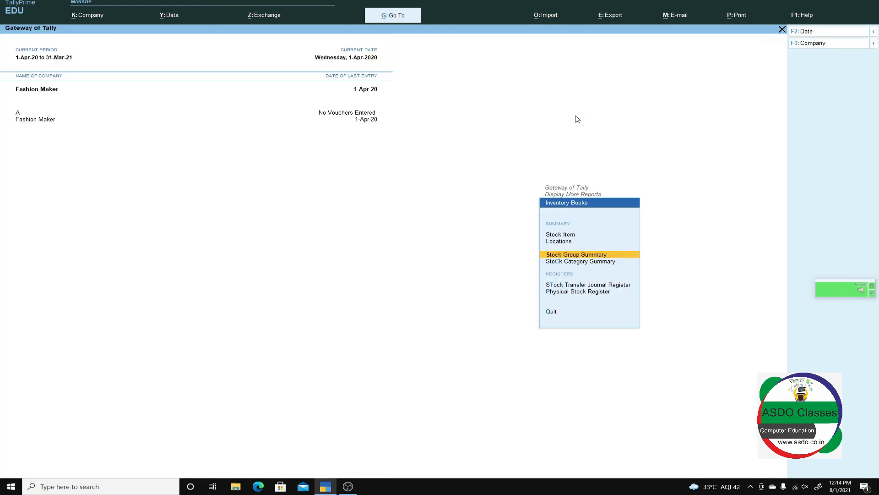
# - View the Stock Group Summary for the Pant group and close the report
pyautogui.press('Return')
pyautogui.press('Down')
pyautogui.press('Down')
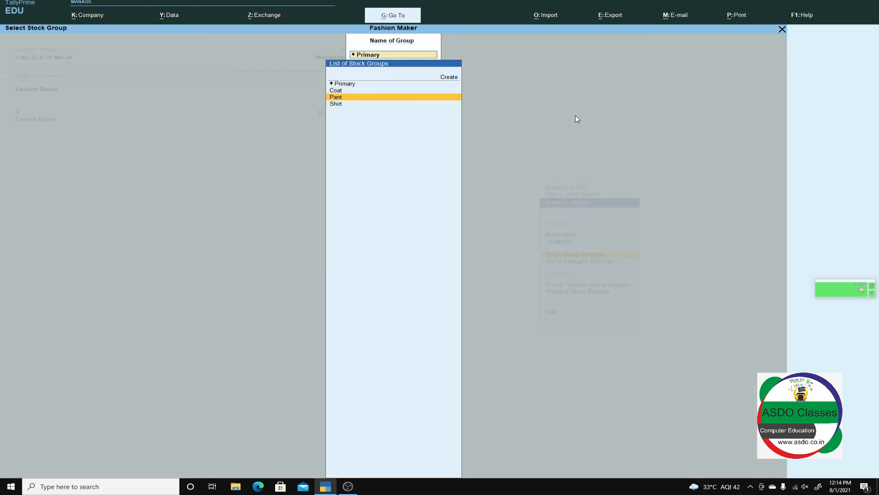
pyautogui.press('Return')
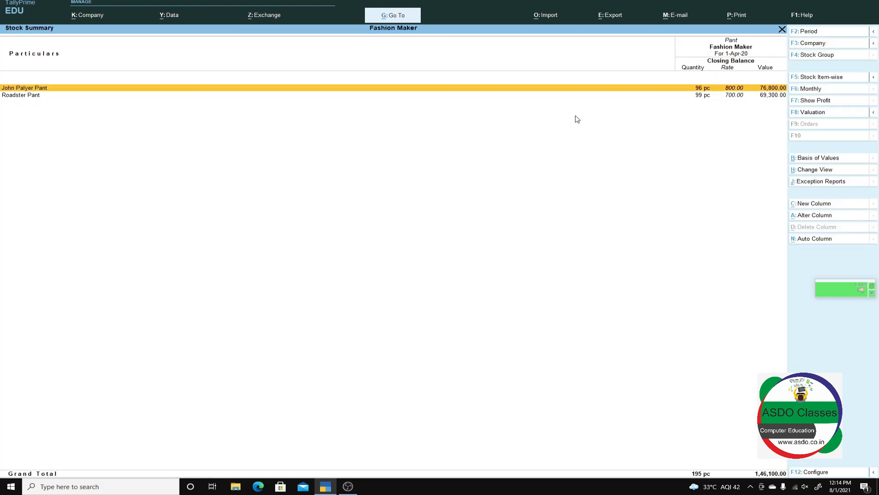
pyautogui.press('Escape')
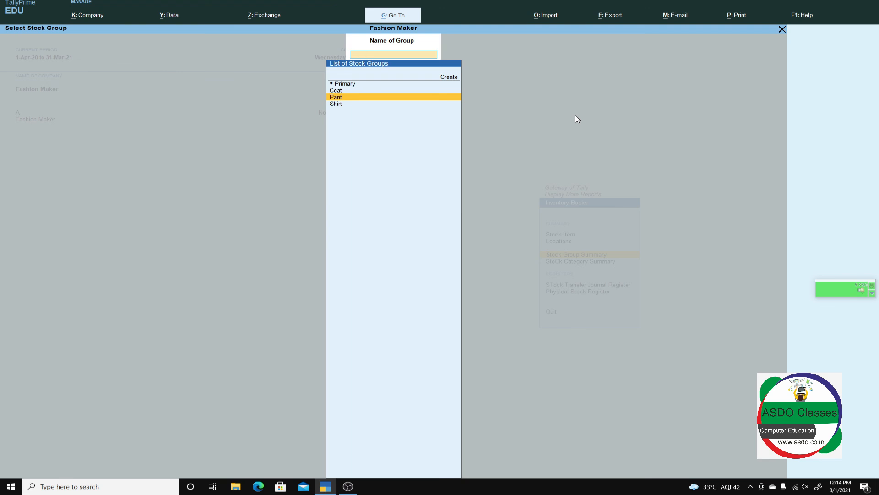
# - View the Stock Category Summary for the Primary category and return to the Inventory Books
pyautogui.press('Escape')
pyautogui.press('Down')
pyautogui.press('Return')
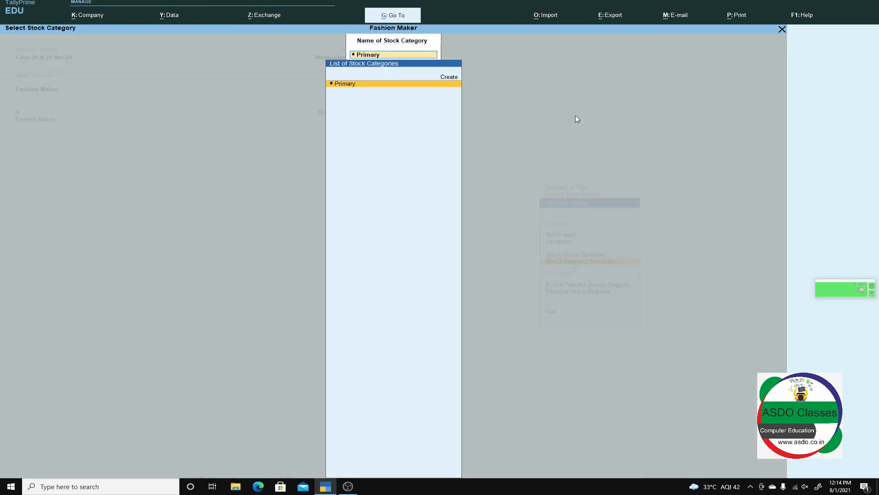
pyautogui.press('Return')
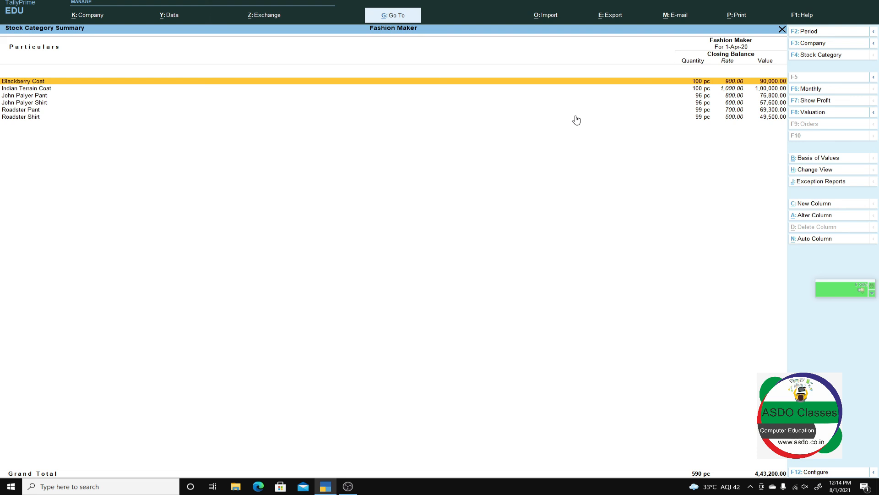
pyautogui.press('Escape')
pyautogui.press('Escape')
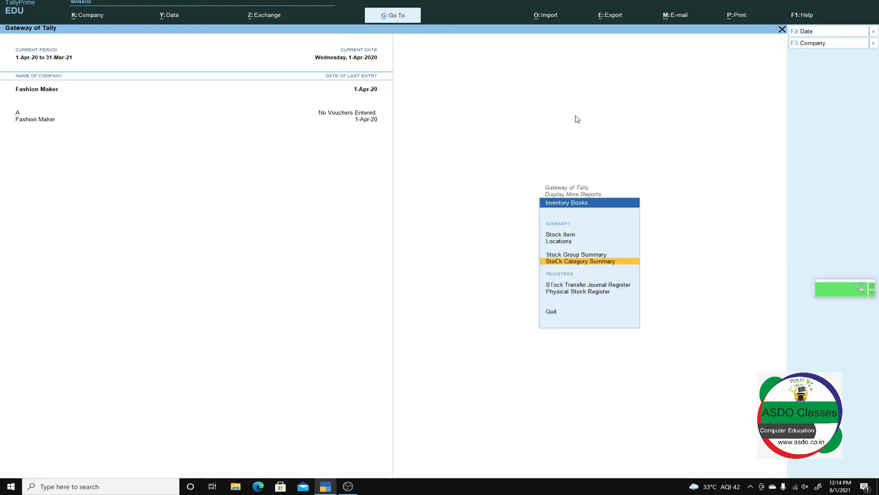